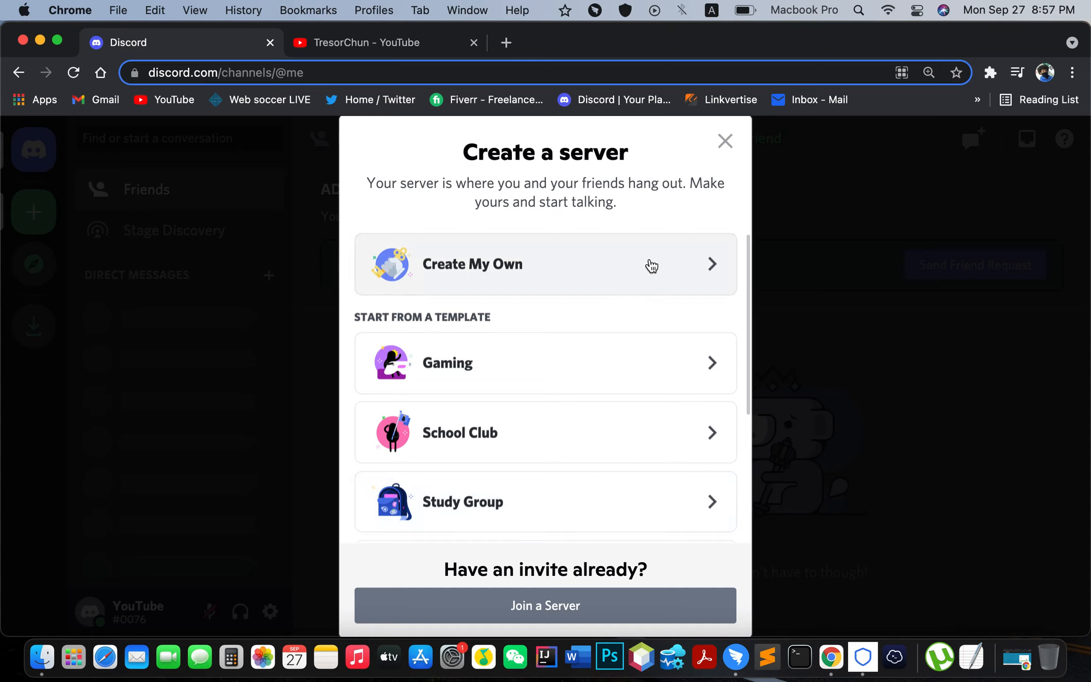
pyautogui.click(667, 276)
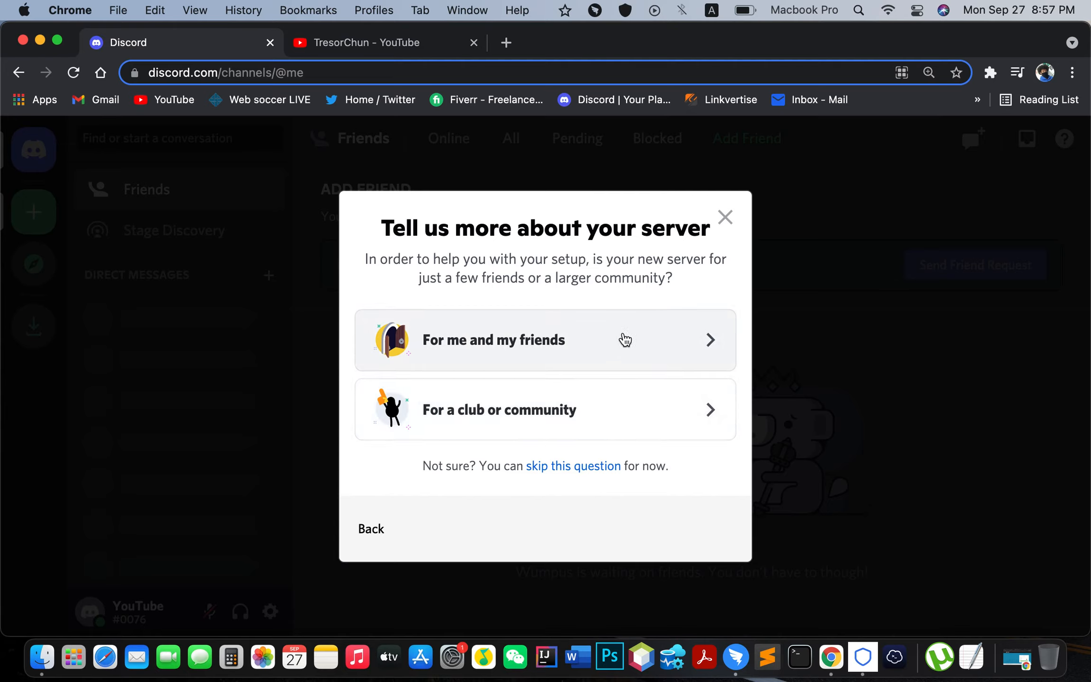
pyautogui.click(686, 353)
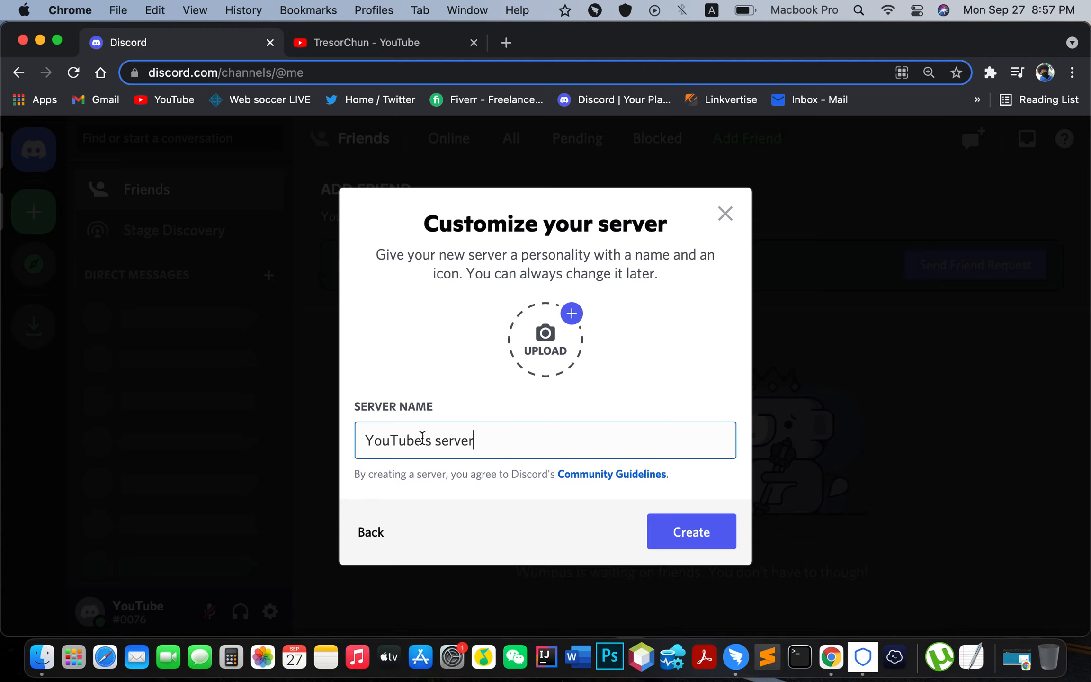
pyautogui.moveTo(422, 438); pyautogui.dragTo(272, 422)
pyautogui.write('Sample')
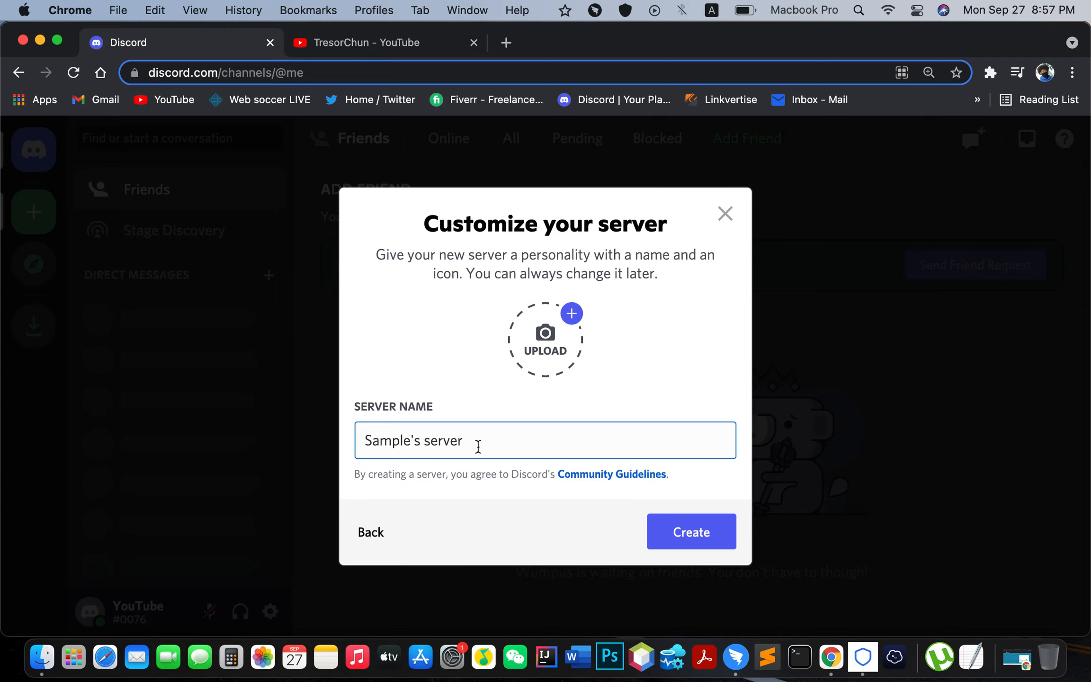
pyautogui.click(687, 532)
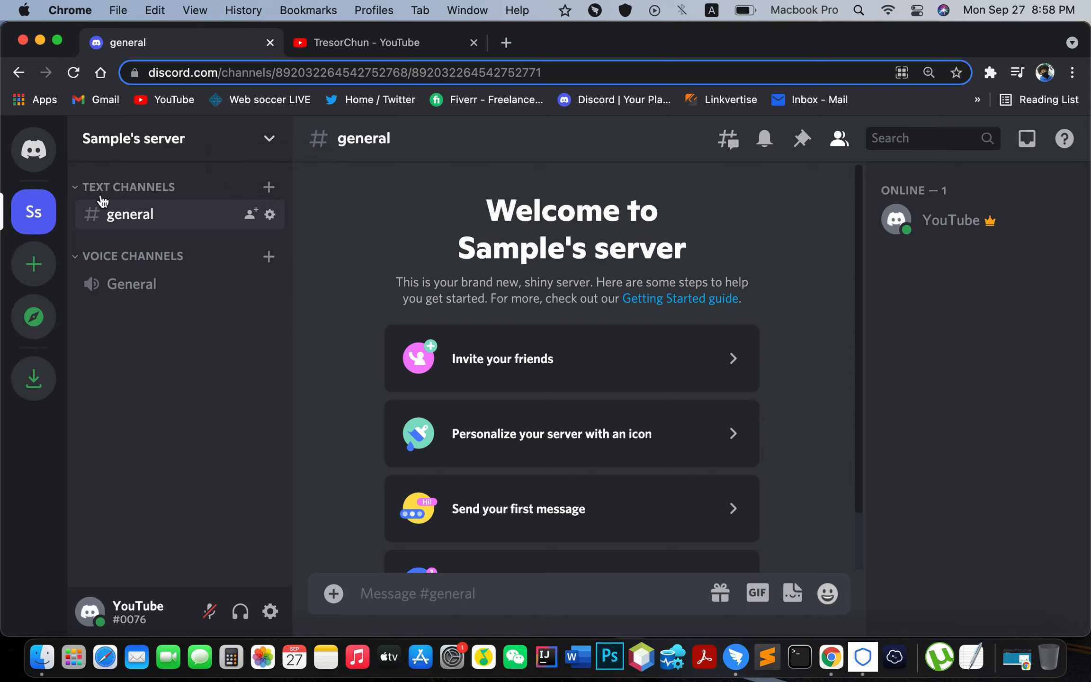
pyautogui.click(270, 187)
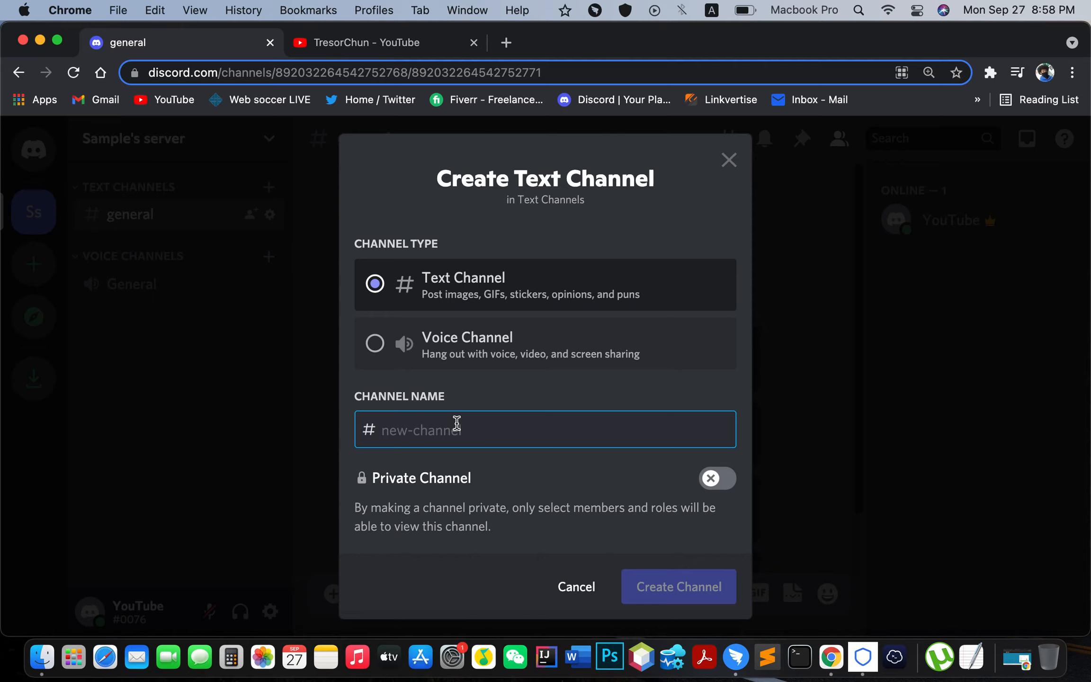
pyautogui.write('use-bot-here')
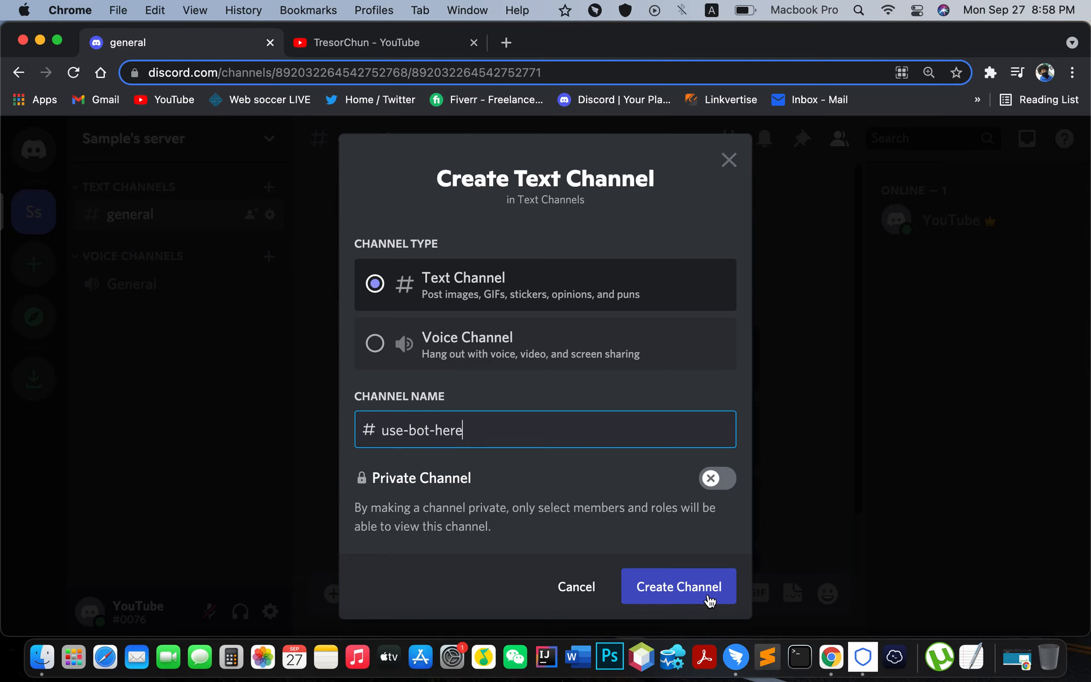
pyautogui.click(678, 594)
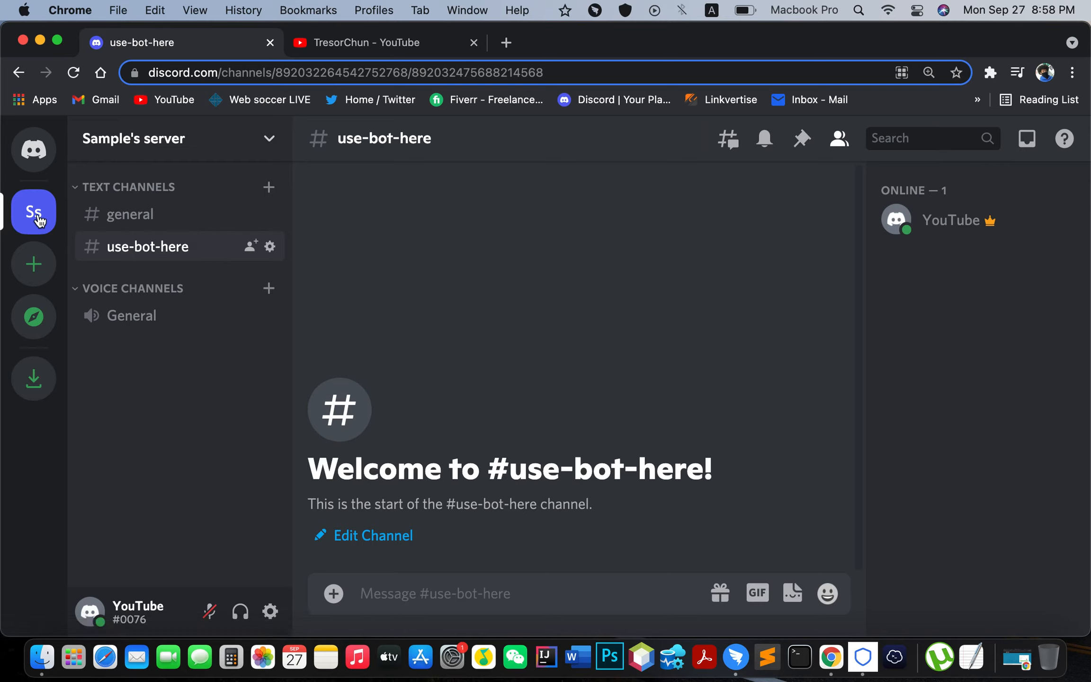
pyautogui.click(243, 139)
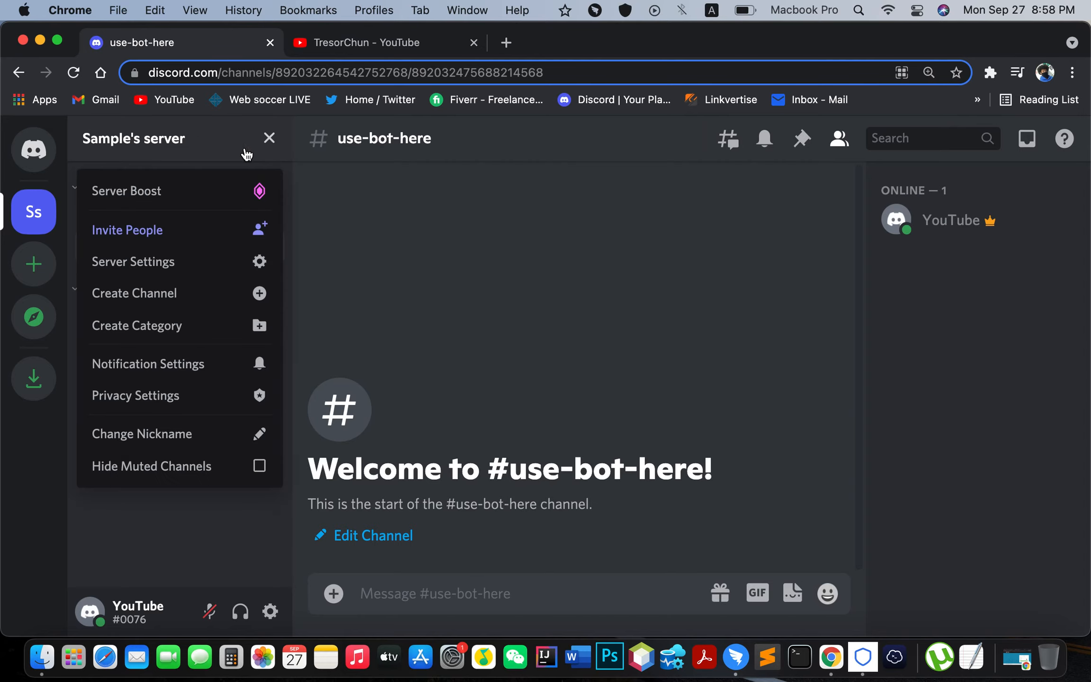
pyautogui.click(192, 267)
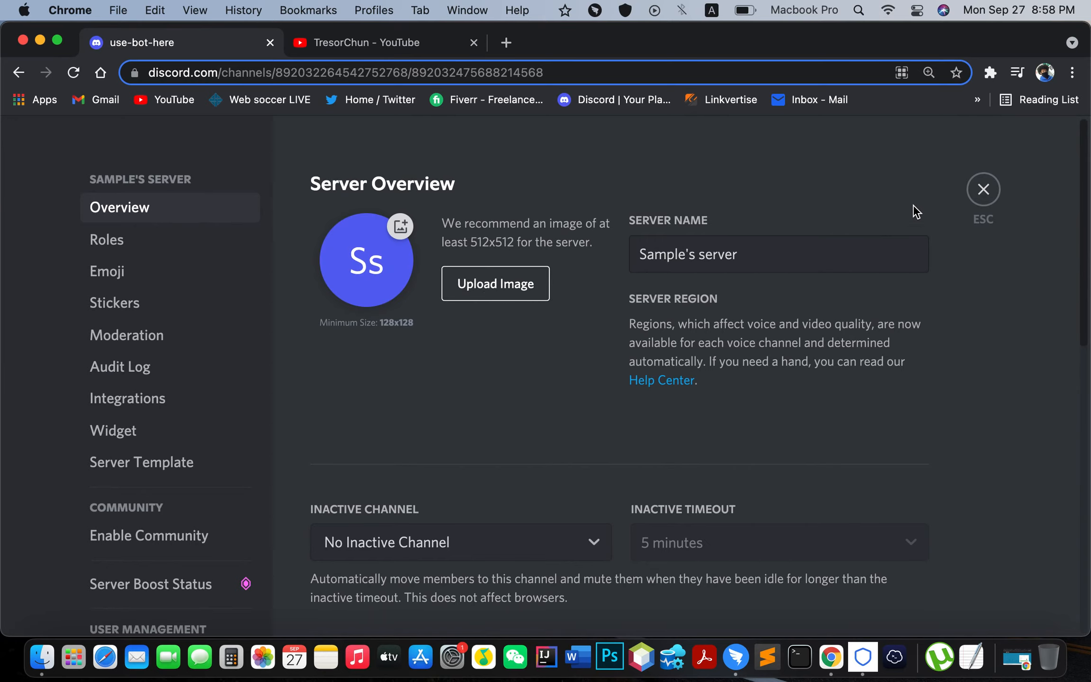
pyautogui.click(984, 189)
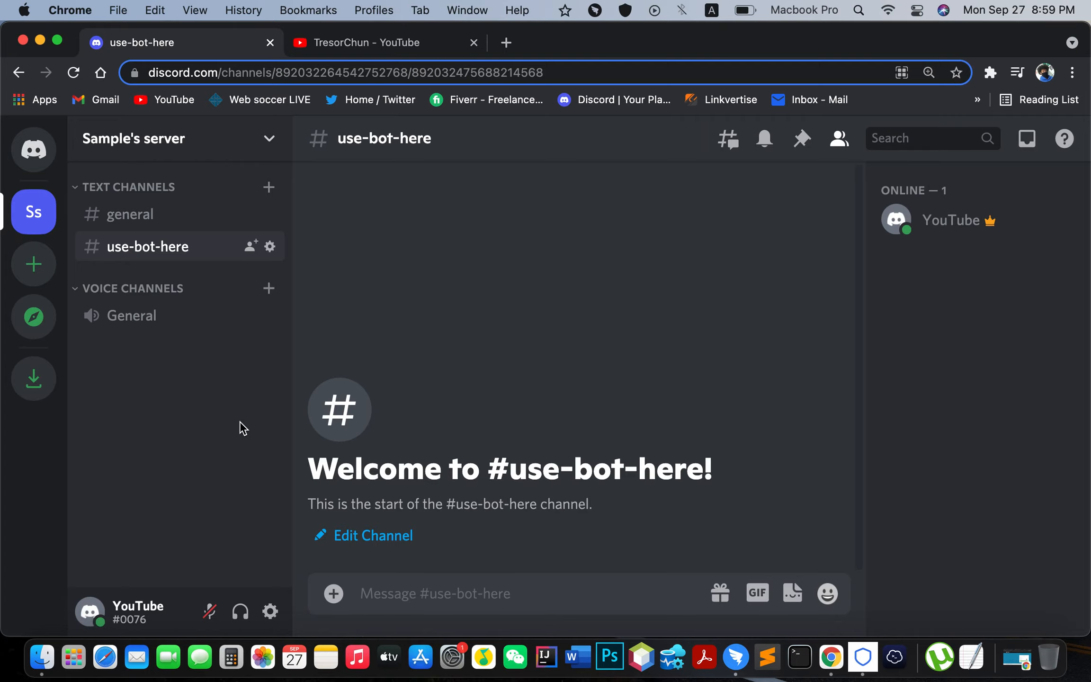
# Step: Load discord.com/developers in a new tab and log in with the saved account
pyautogui.click(506, 42)
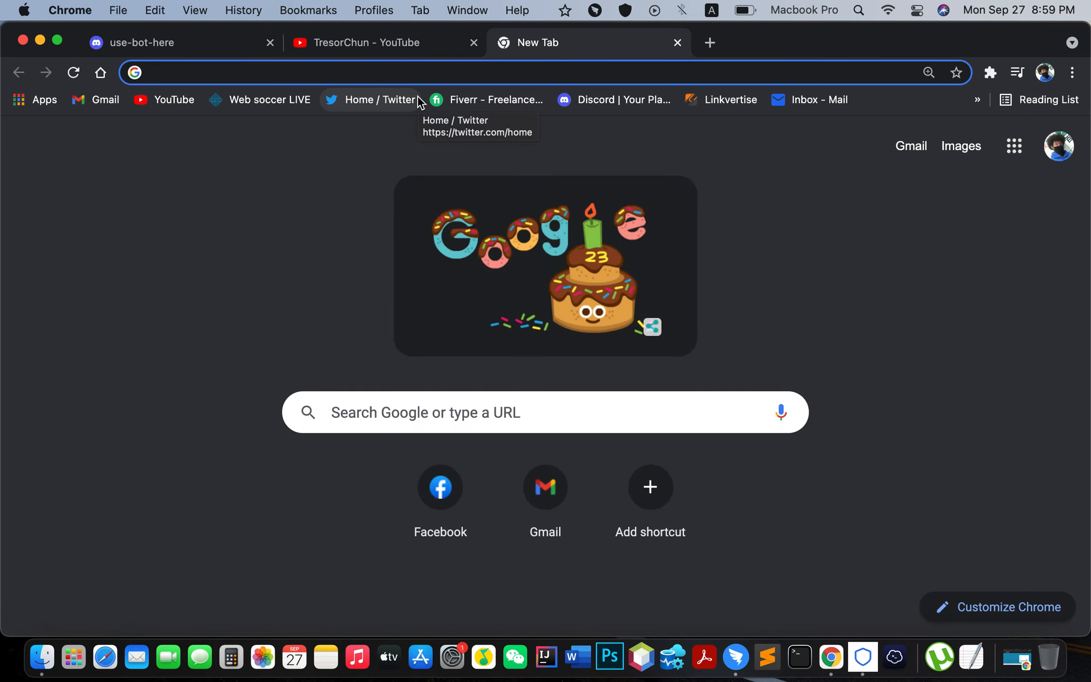
pyautogui.write('discord.com')
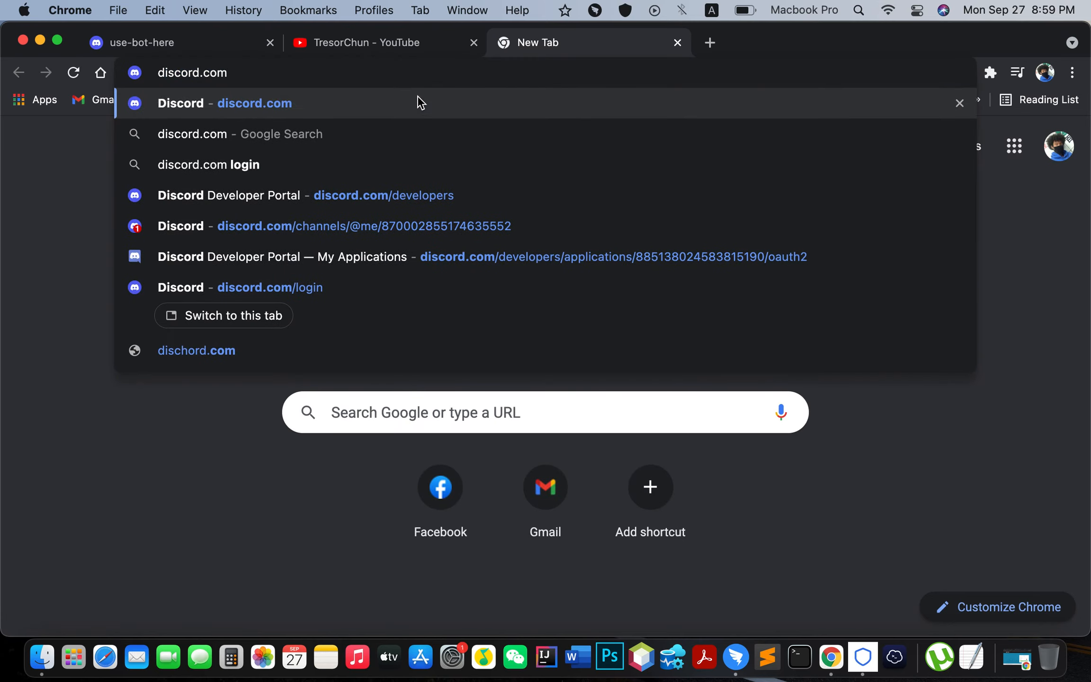
pyautogui.write('/developers')
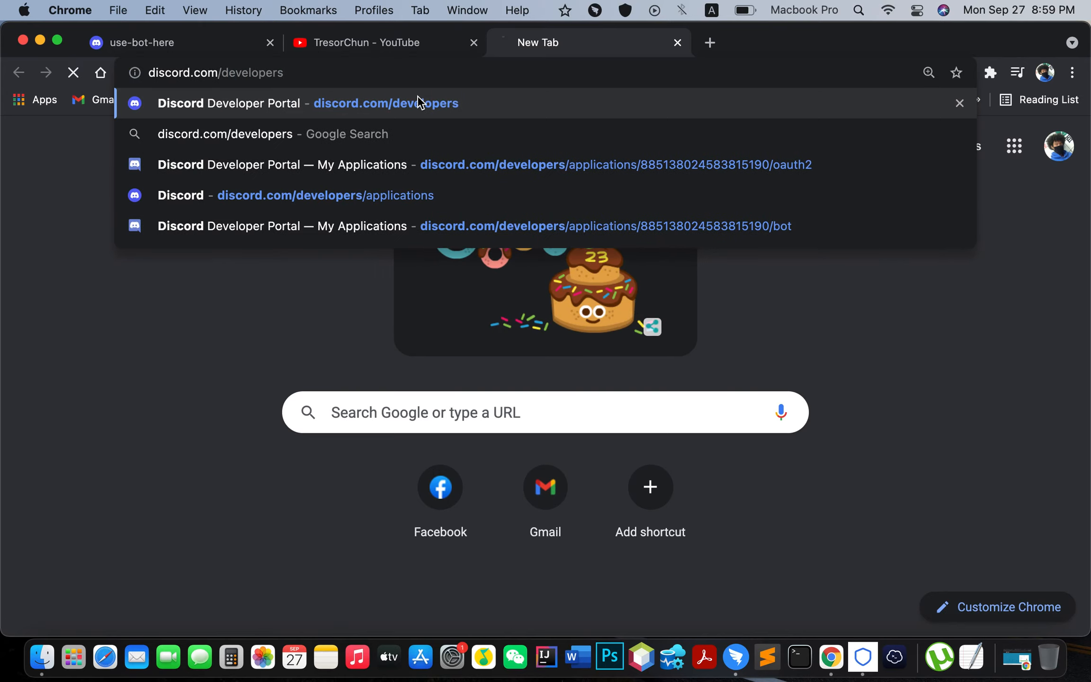
pyautogui.press('Return')
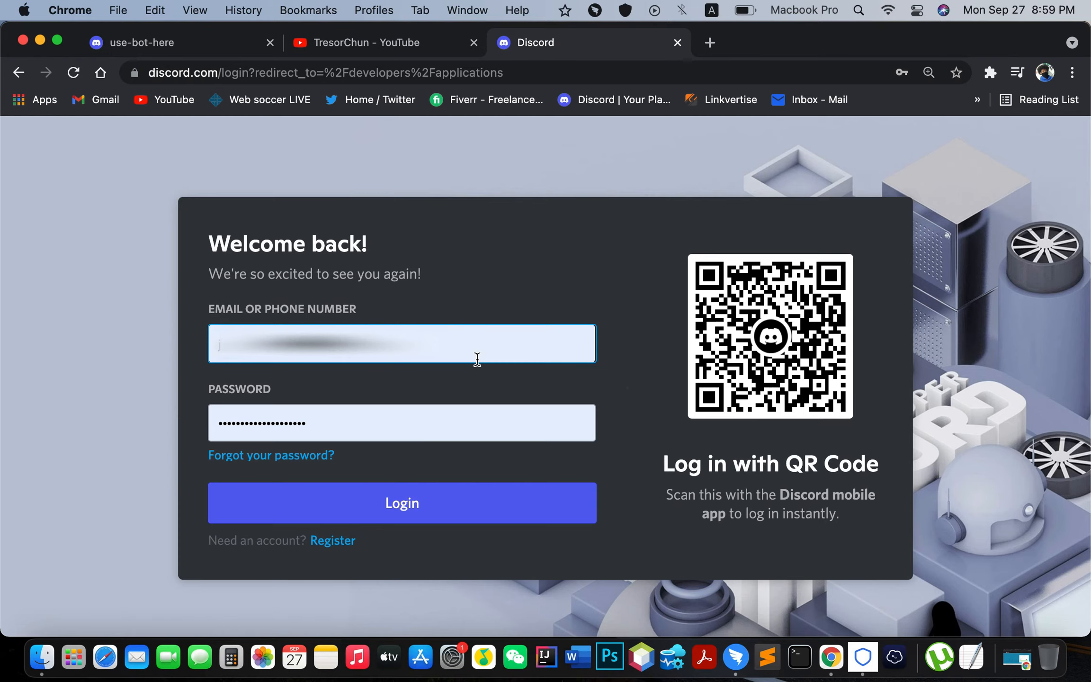
pyautogui.click(171, 50)
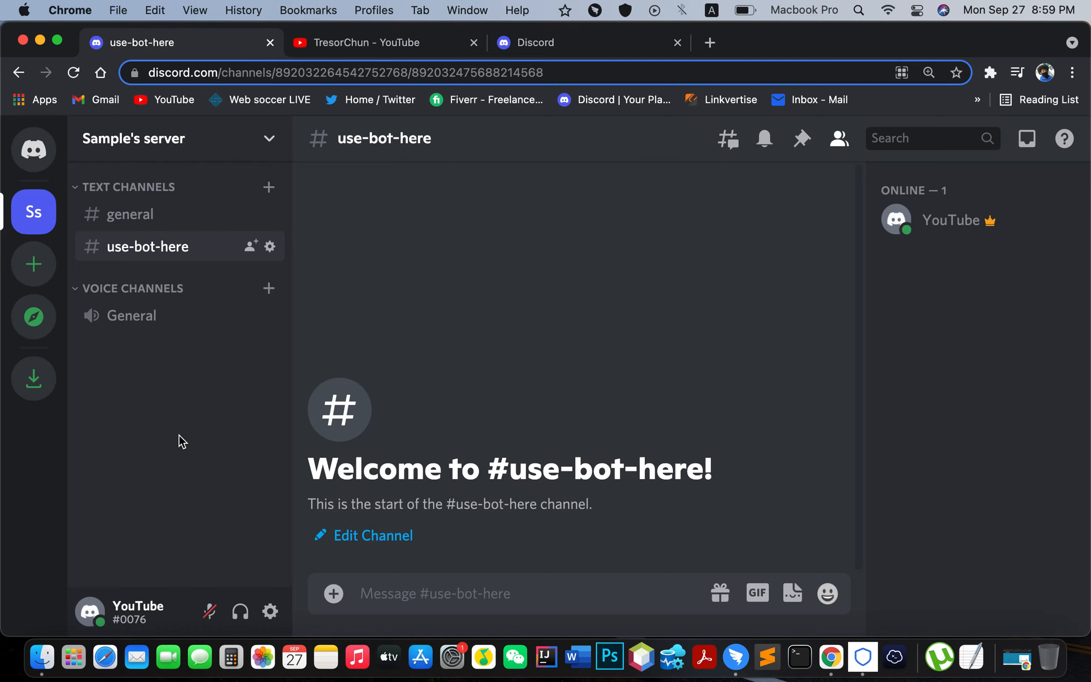
pyautogui.click(605, 41)
pyautogui.click(416, 516)
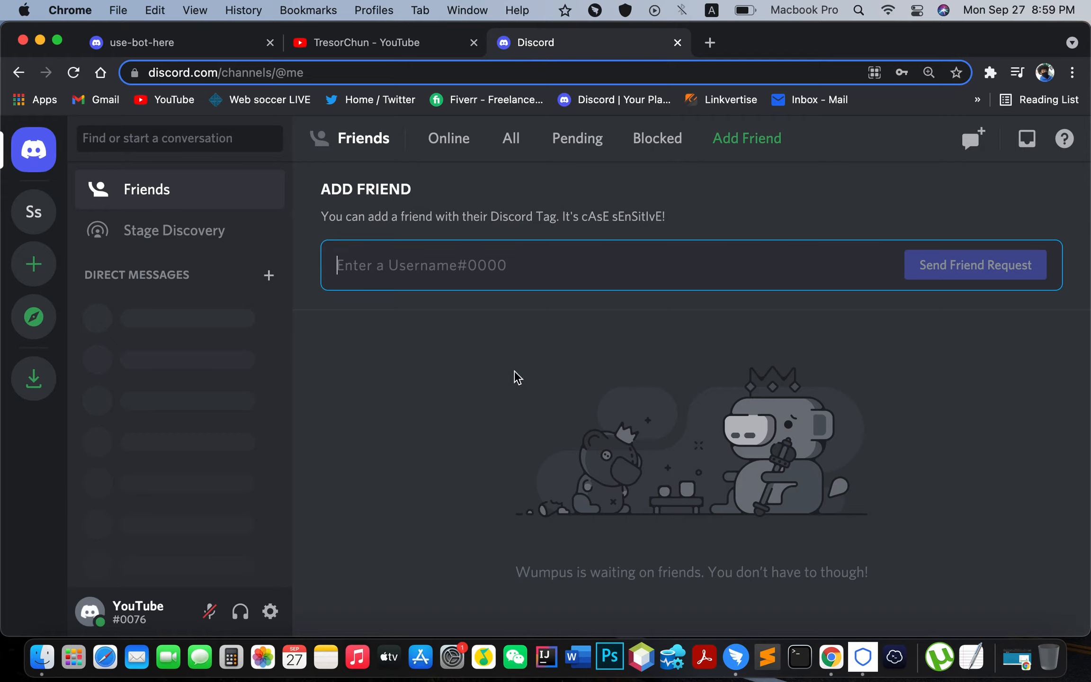
# Step: Open the Discord Developer Portal at discord.com/developers in another new tab
pyautogui.click(712, 44)
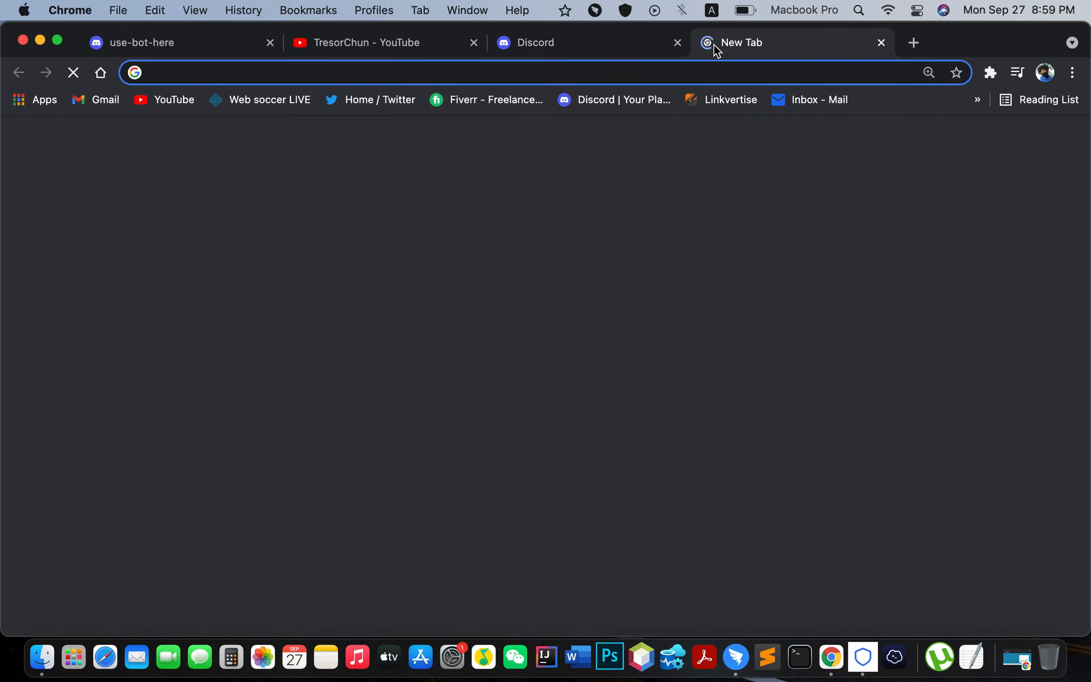
pyautogui.write('discord.com/devel')
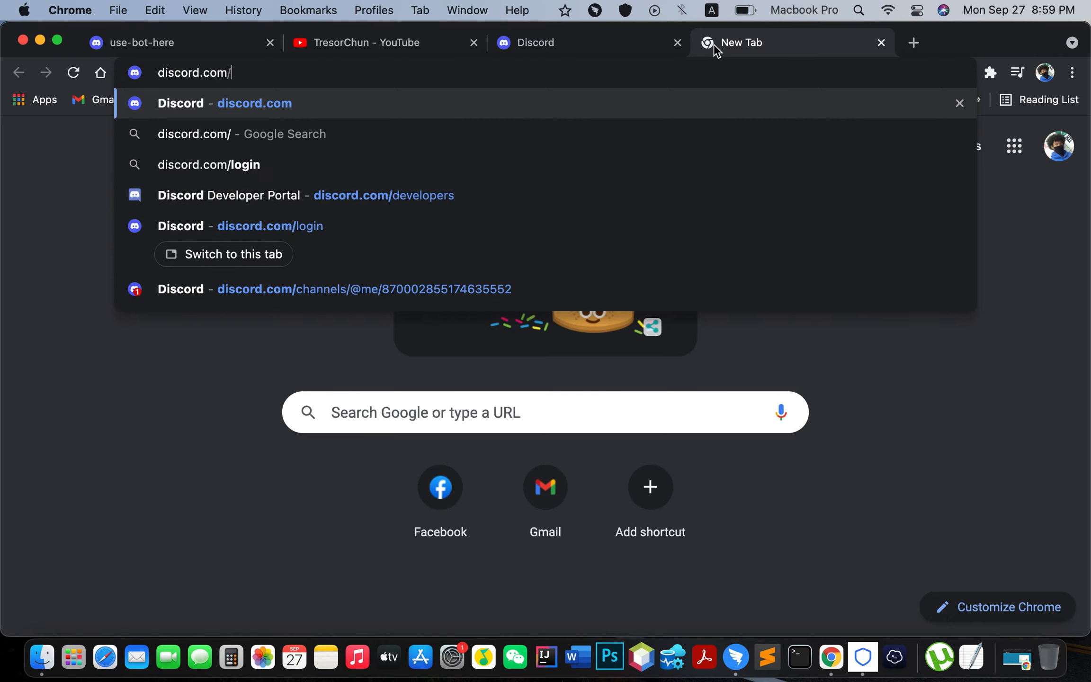
pyautogui.press('Return')
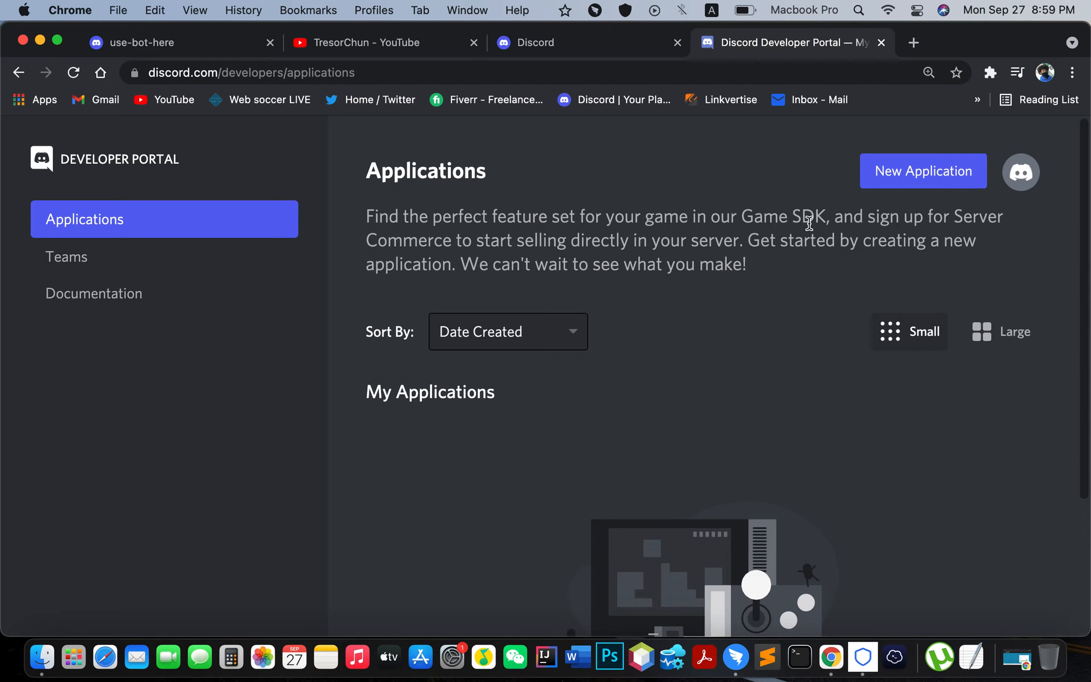
pyautogui.click(1019, 179)
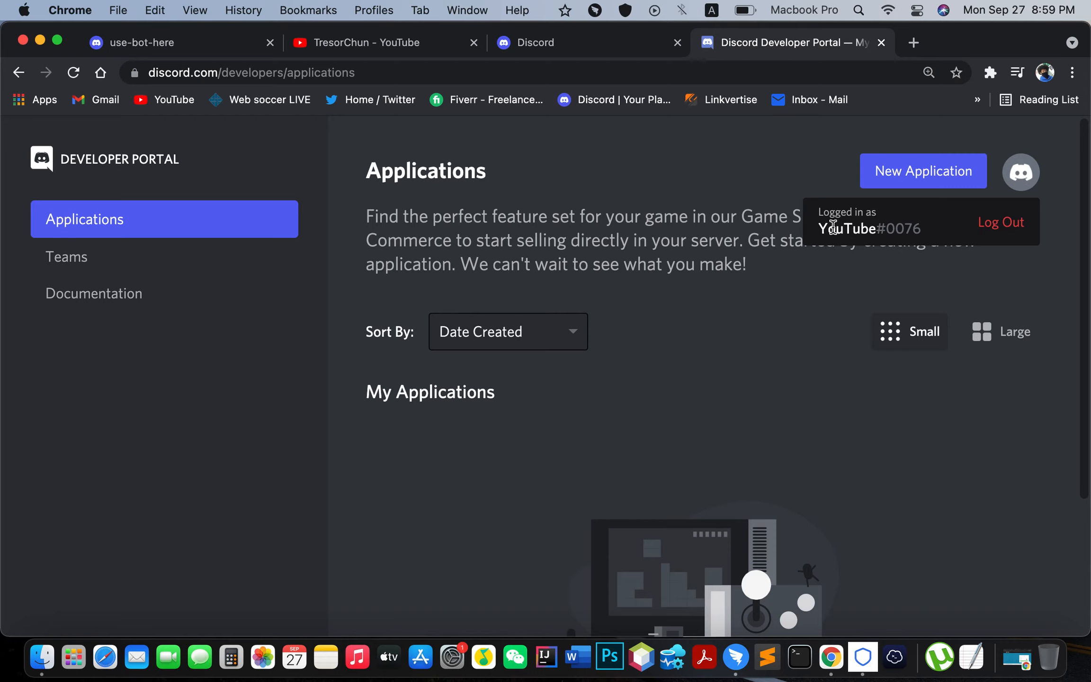
pyautogui.click(190, 42)
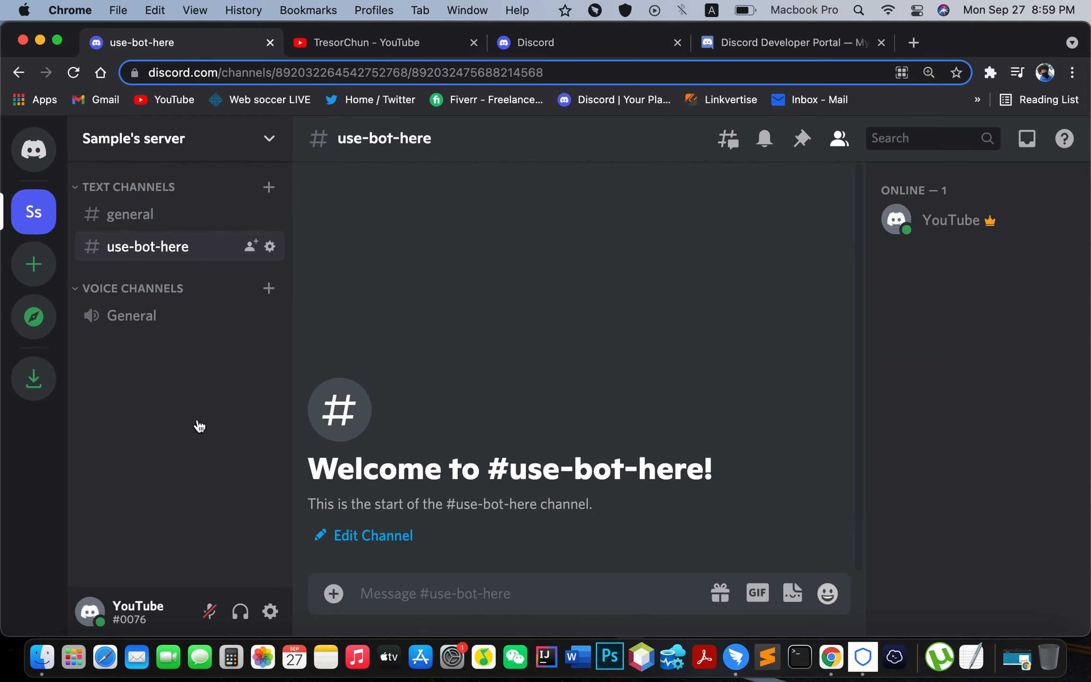
pyautogui.click(778, 46)
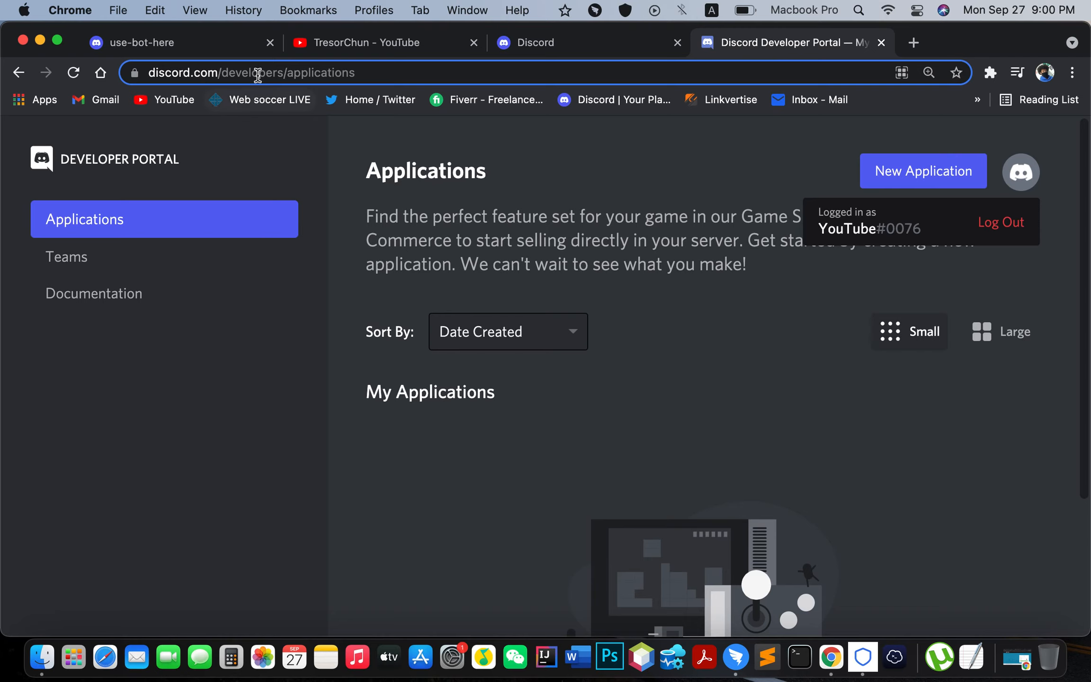
pyautogui.click(190, 42)
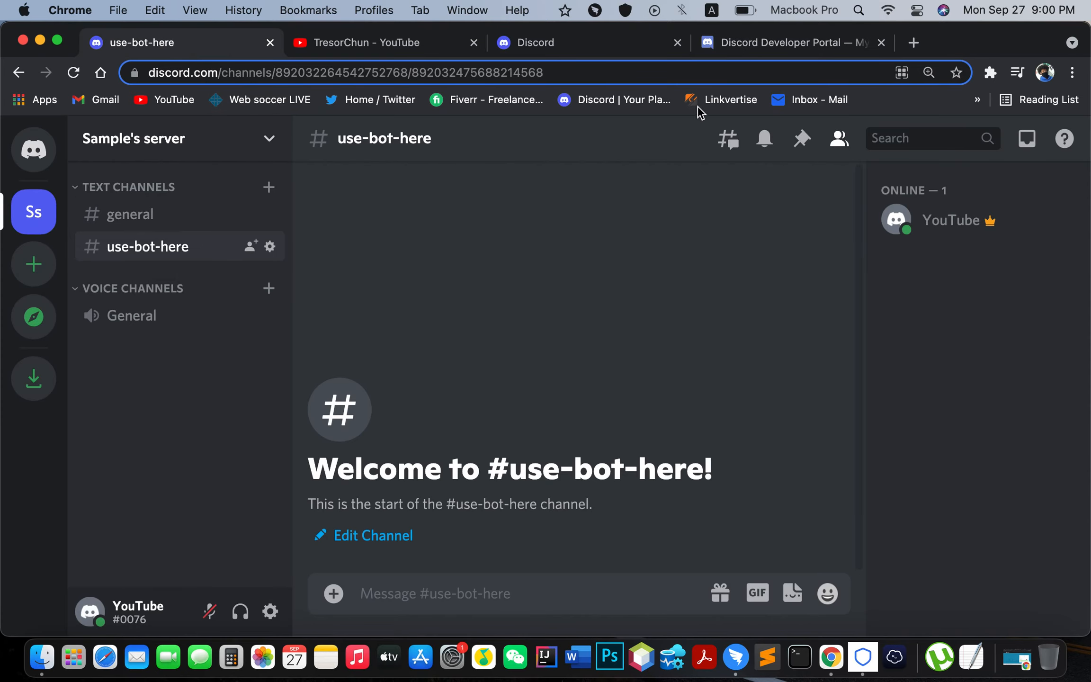
pyautogui.click(779, 46)
pyautogui.click(768, 389)
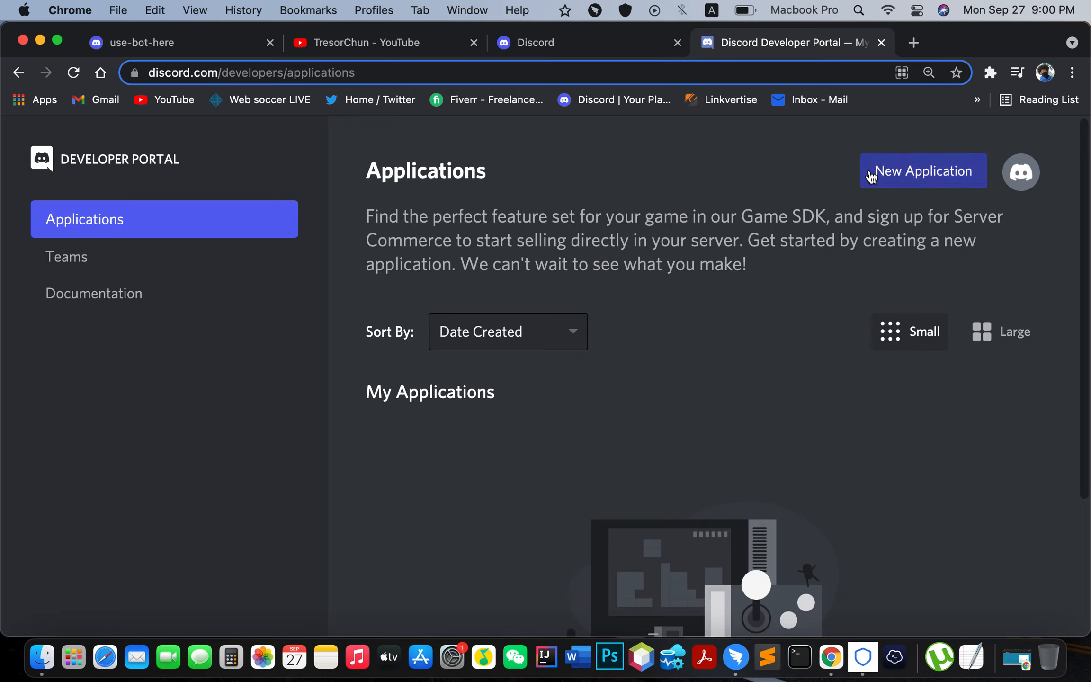
# Step: Create a new application named Sample and look over its General Information page
pyautogui.click(908, 186)
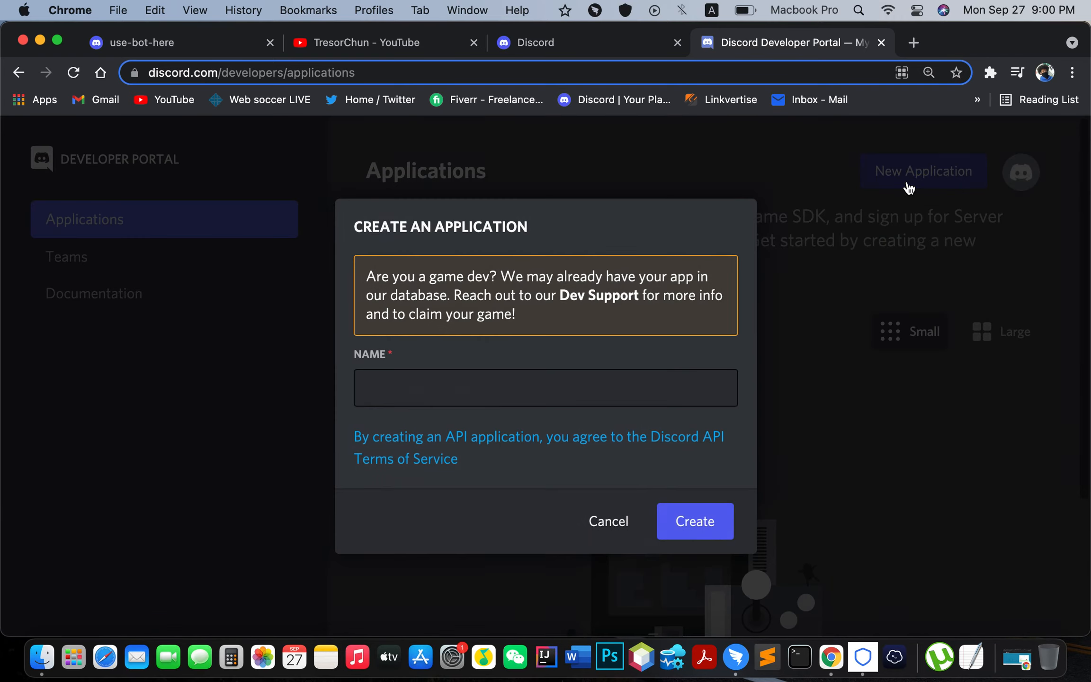
pyautogui.click(472, 379)
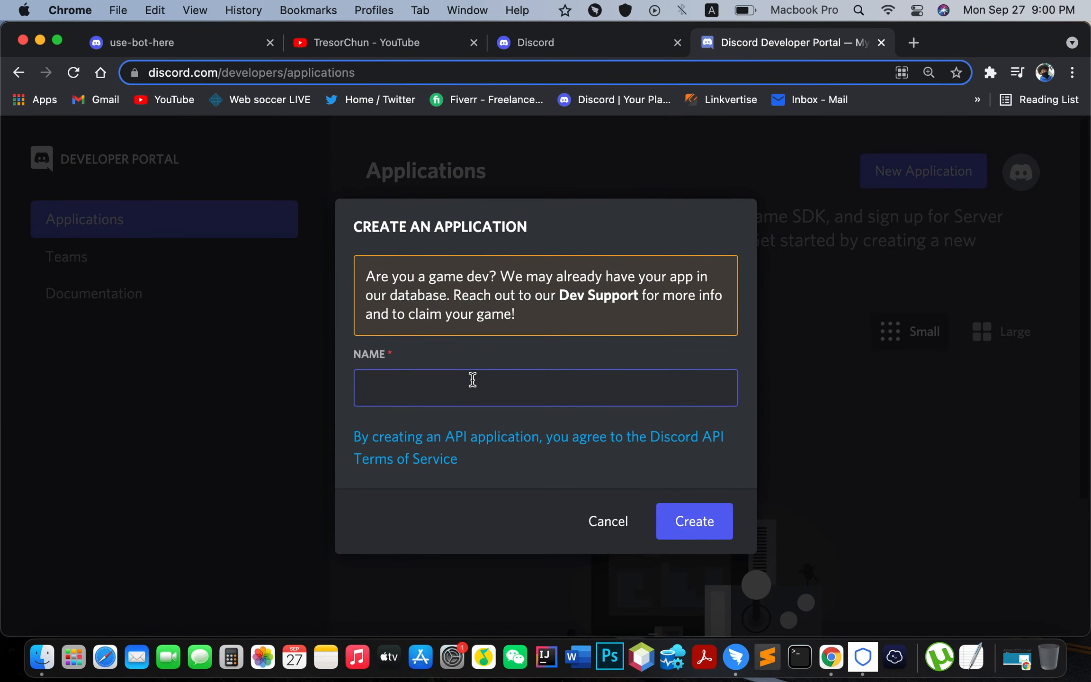
pyautogui.write('Sample')
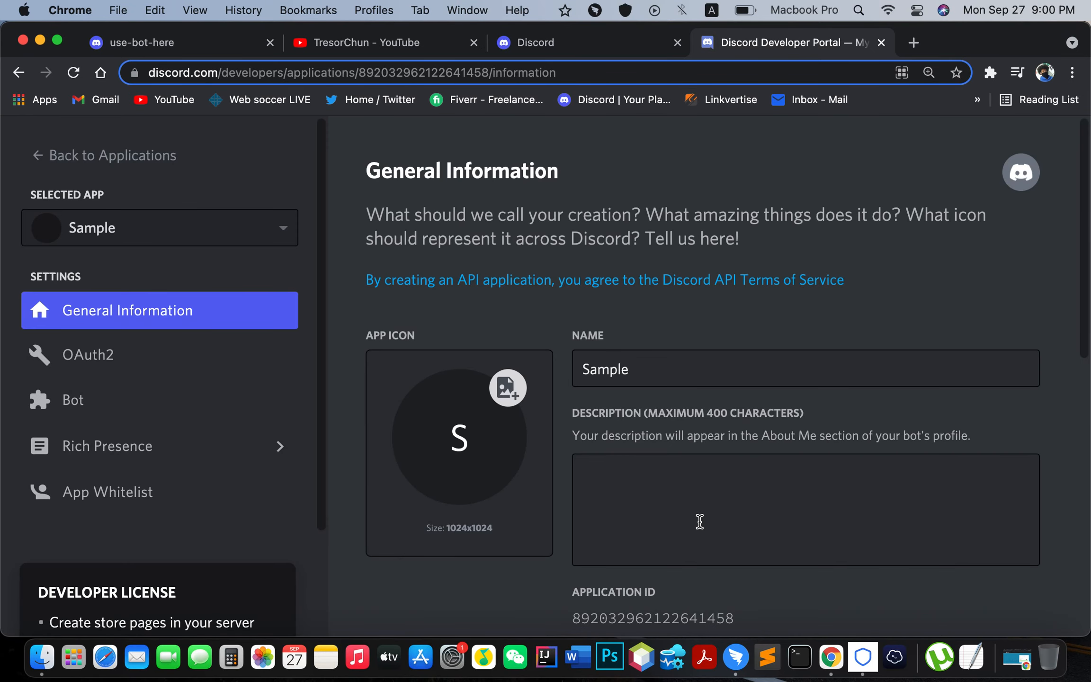
pyautogui.scroll(-5, 694, 516)
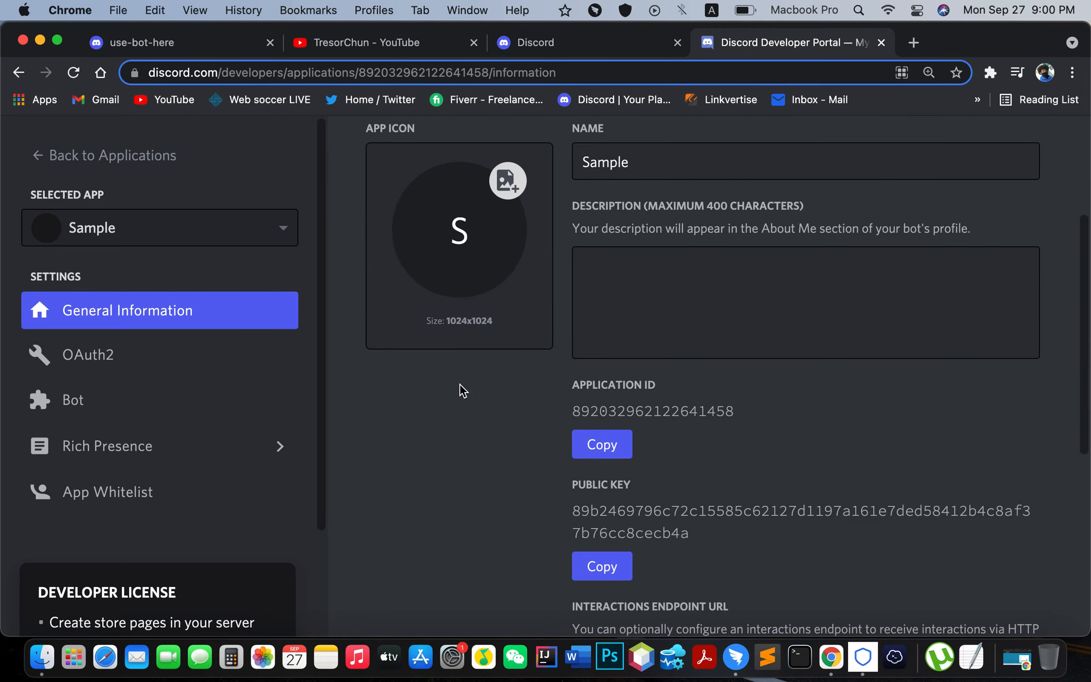
pyautogui.scroll(3, 510, 322)
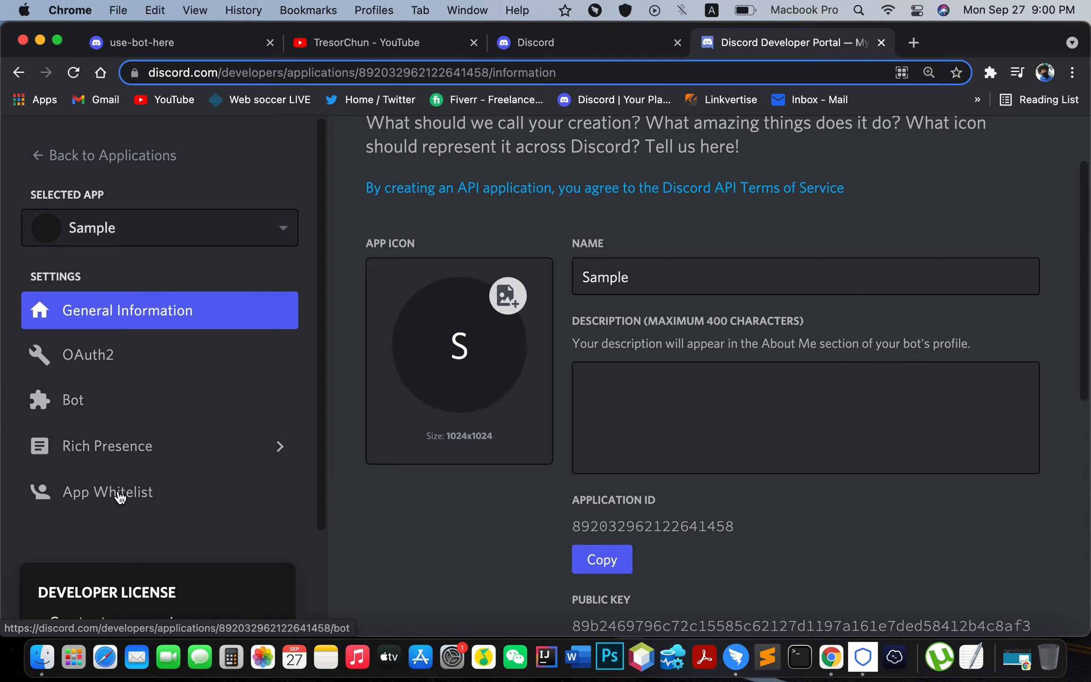
# Step: On the Sample app's Bot page, add a bot user and save its username as Sample Bot
pyautogui.click(123, 413)
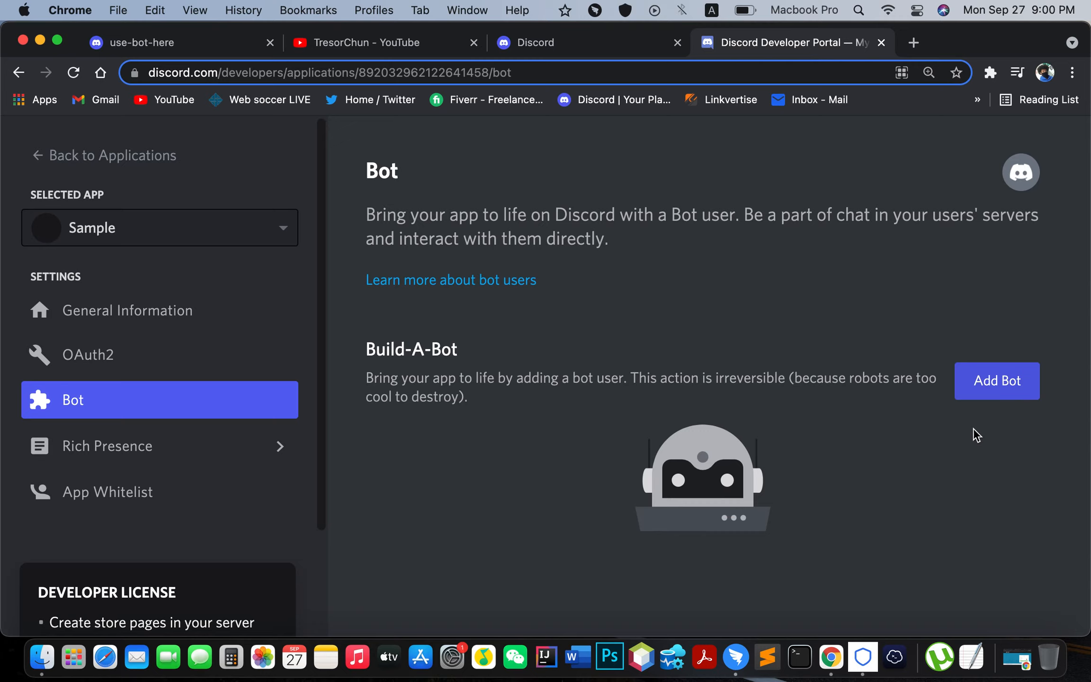
pyautogui.click(996, 393)
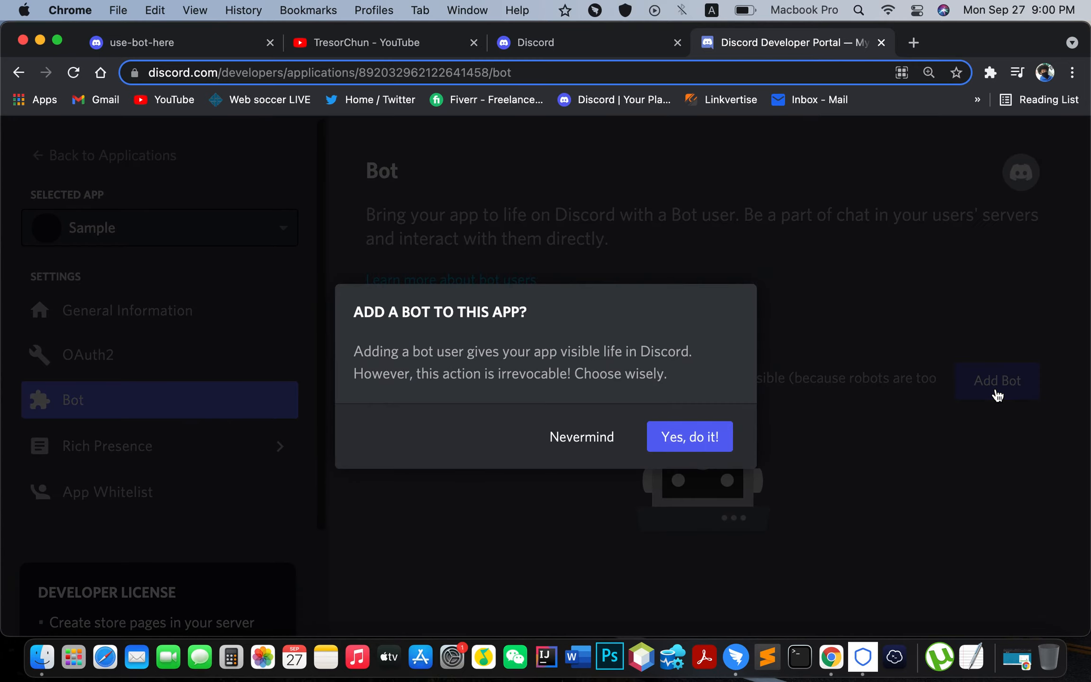
pyautogui.click(705, 447)
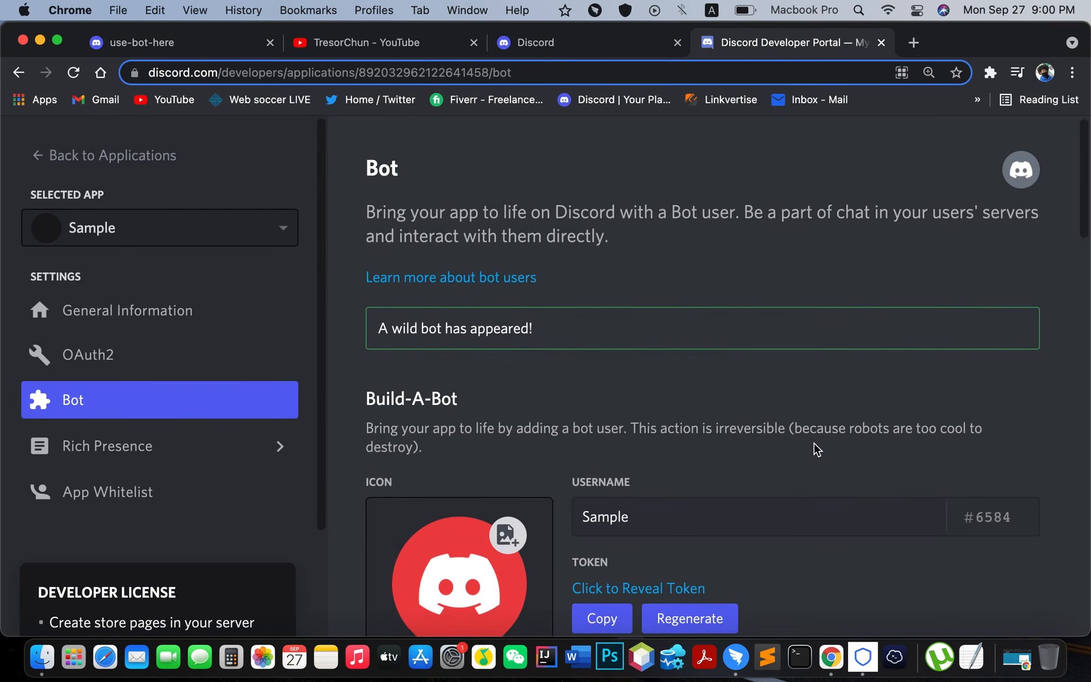
pyautogui.scroll(-5, 813, 448)
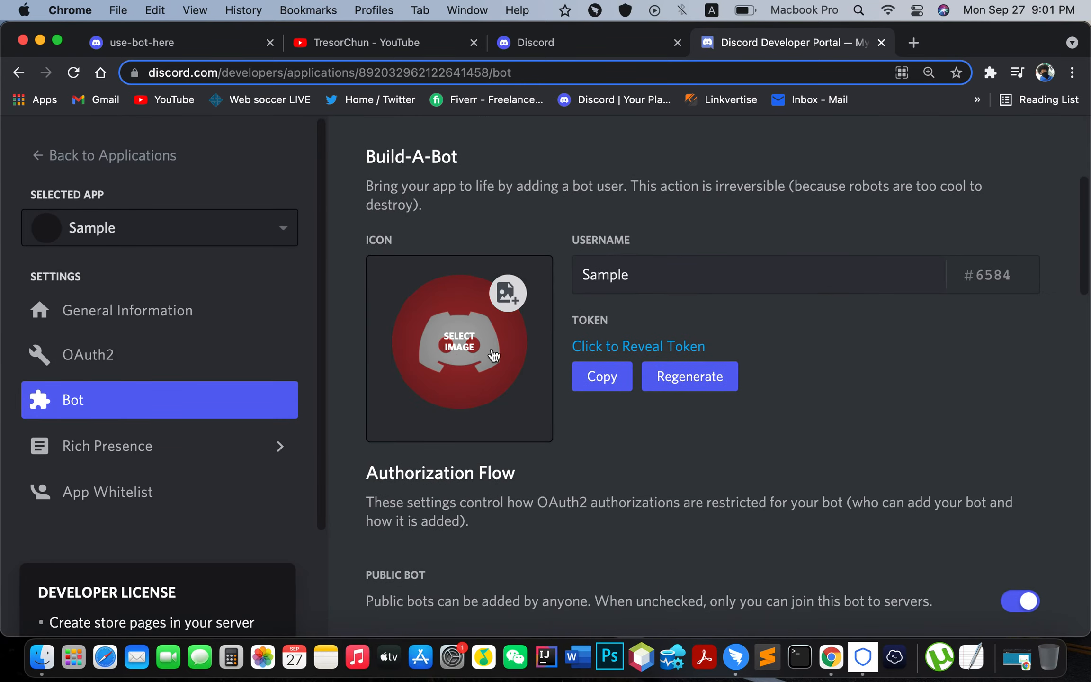
pyautogui.moveTo(660, 290); pyautogui.dragTo(555, 261)
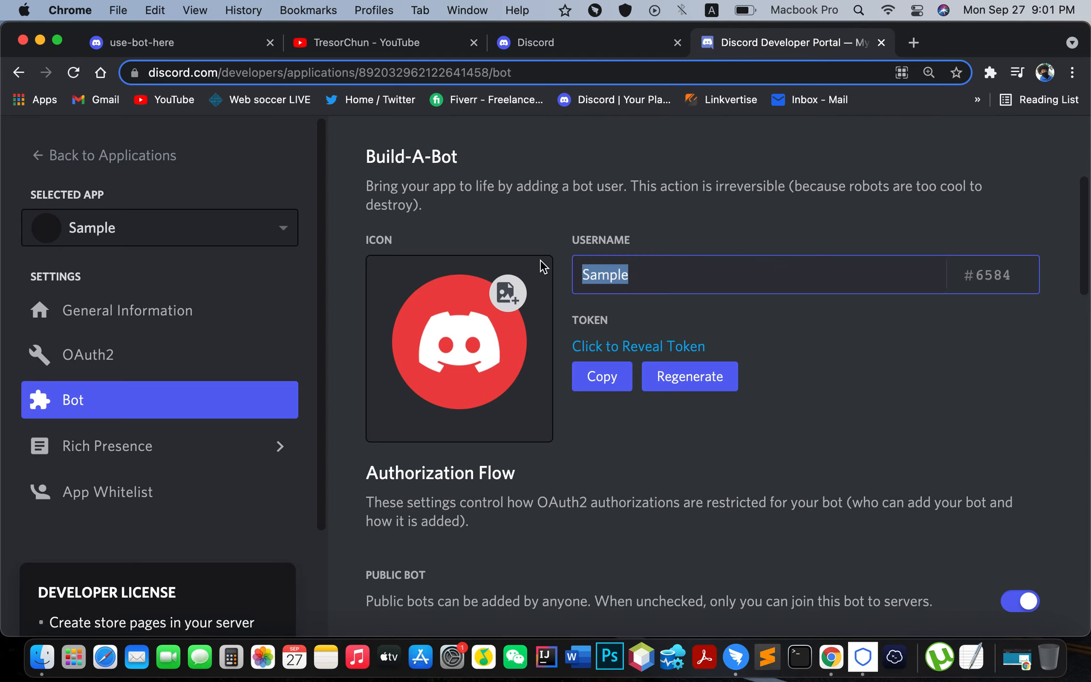
pyautogui.write('S')
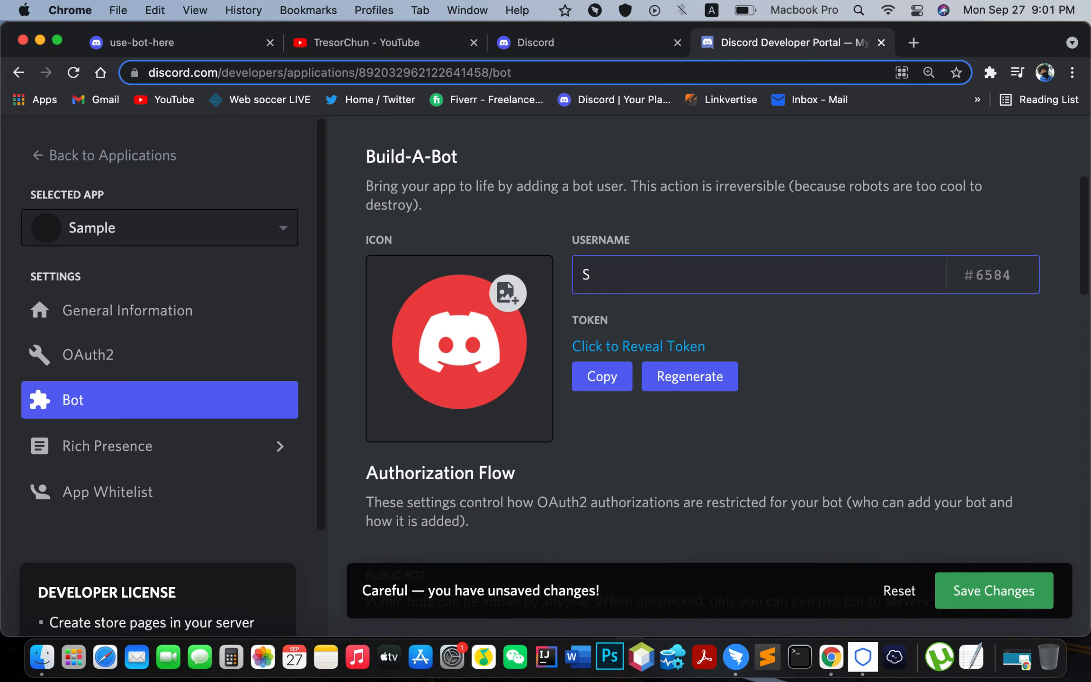
pyautogui.write('ample Bot')
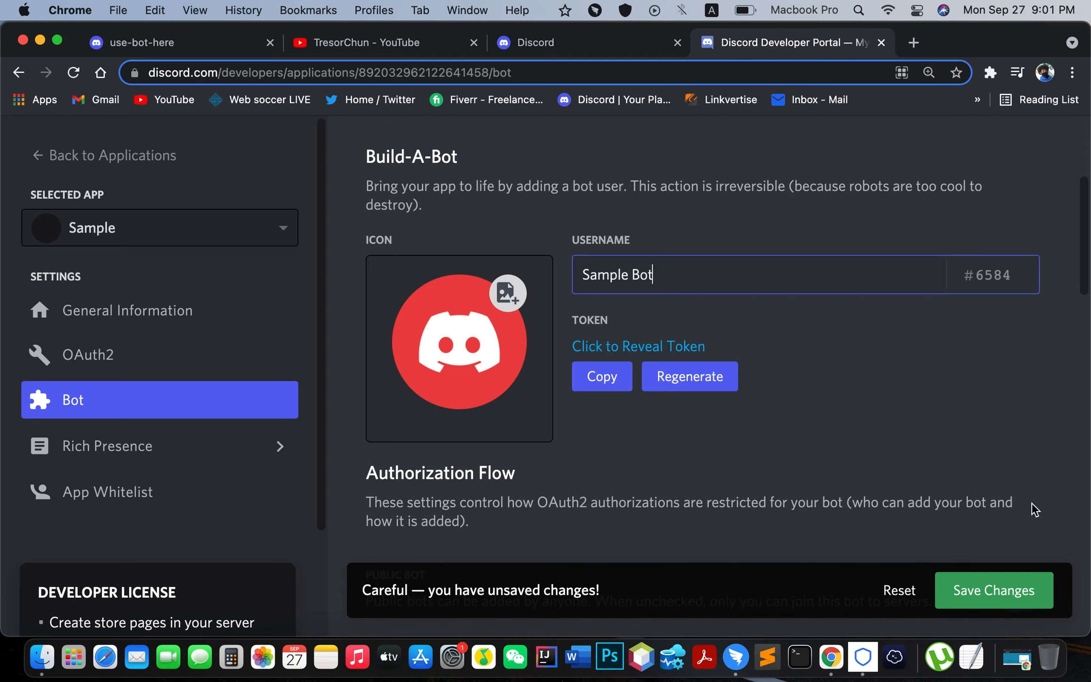
pyautogui.click(1005, 601)
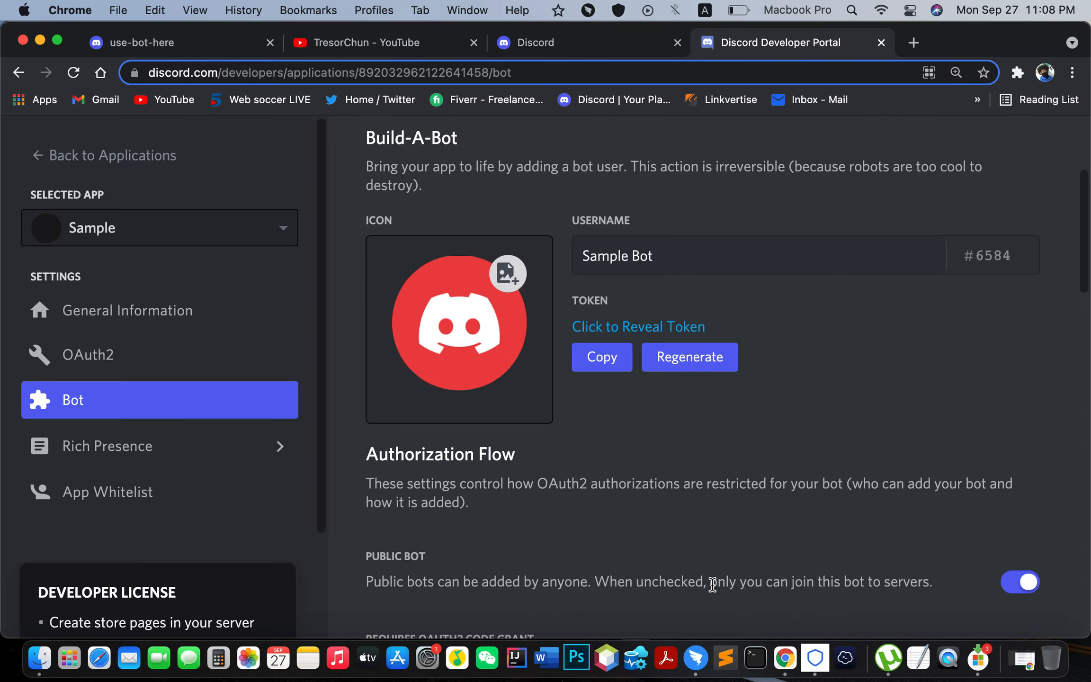
pyautogui.scroll(1, 712, 584)
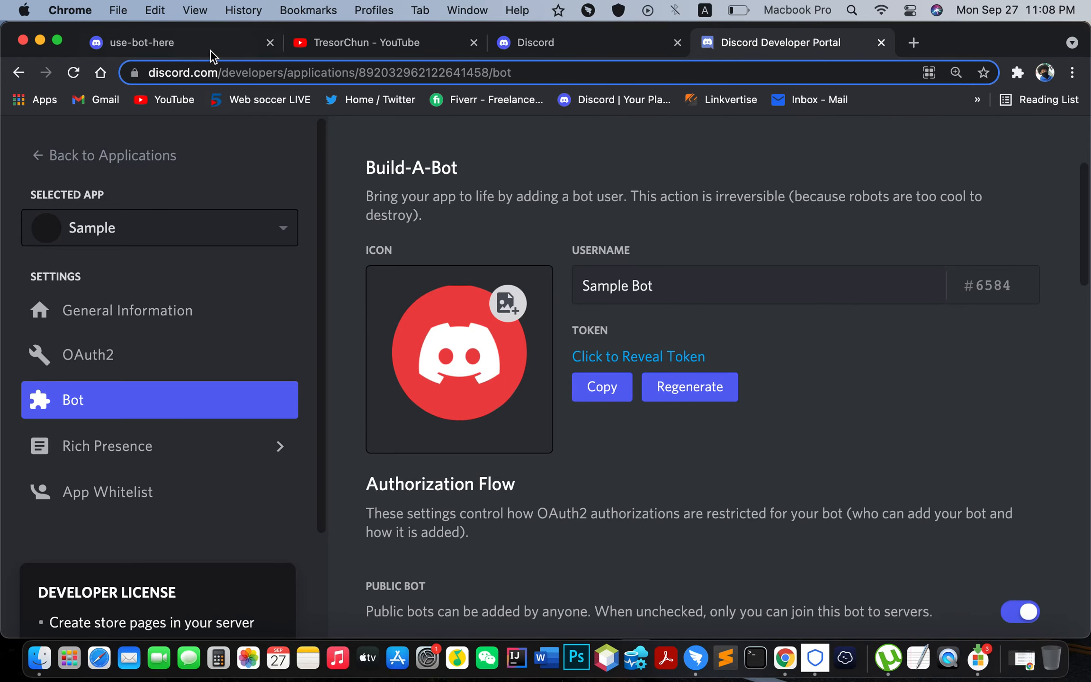
pyautogui.click(195, 42)
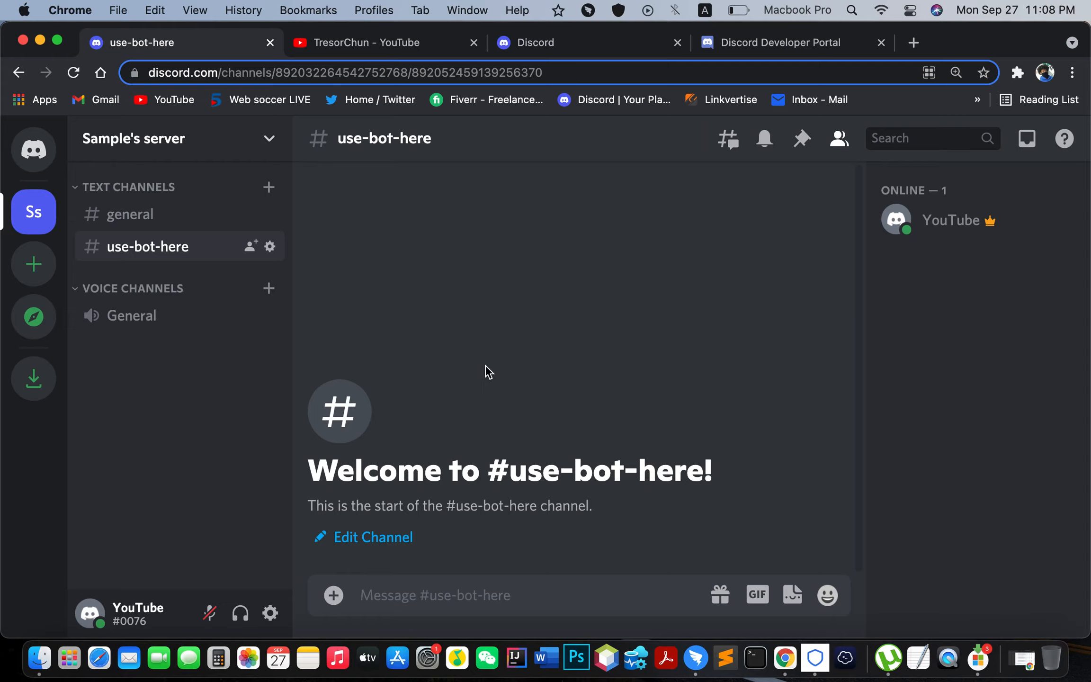
pyautogui.click(917, 46)
# Step: Go to botghost.com, sign up, and select the empty Bot Token field on the setup page
pyautogui.write('botgh')
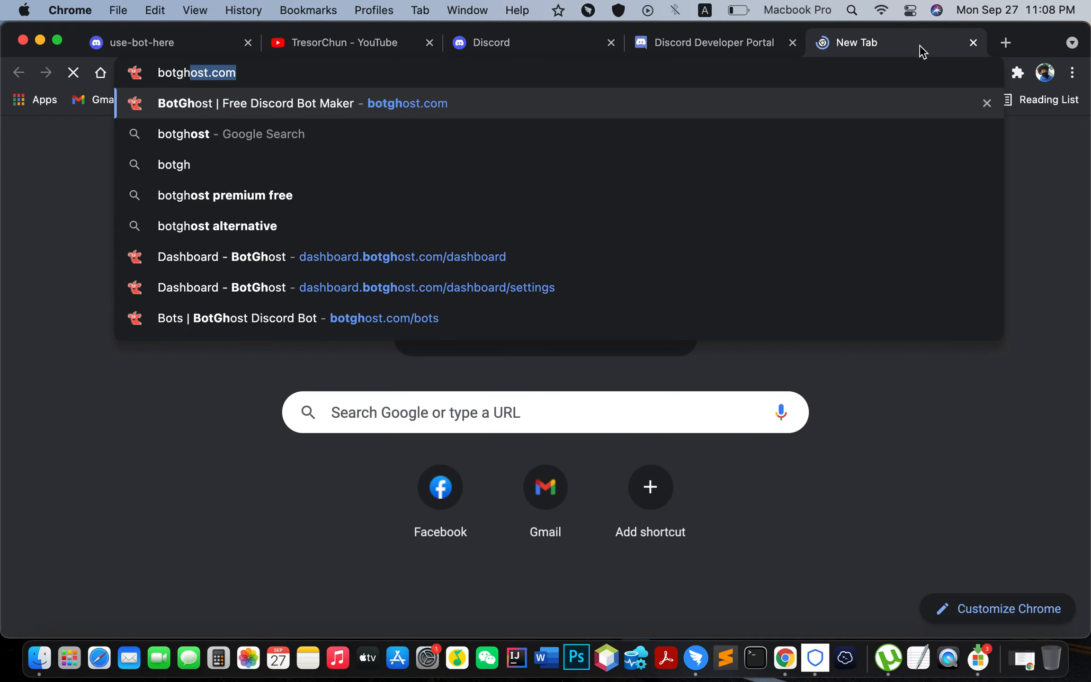
pyautogui.press('Return')
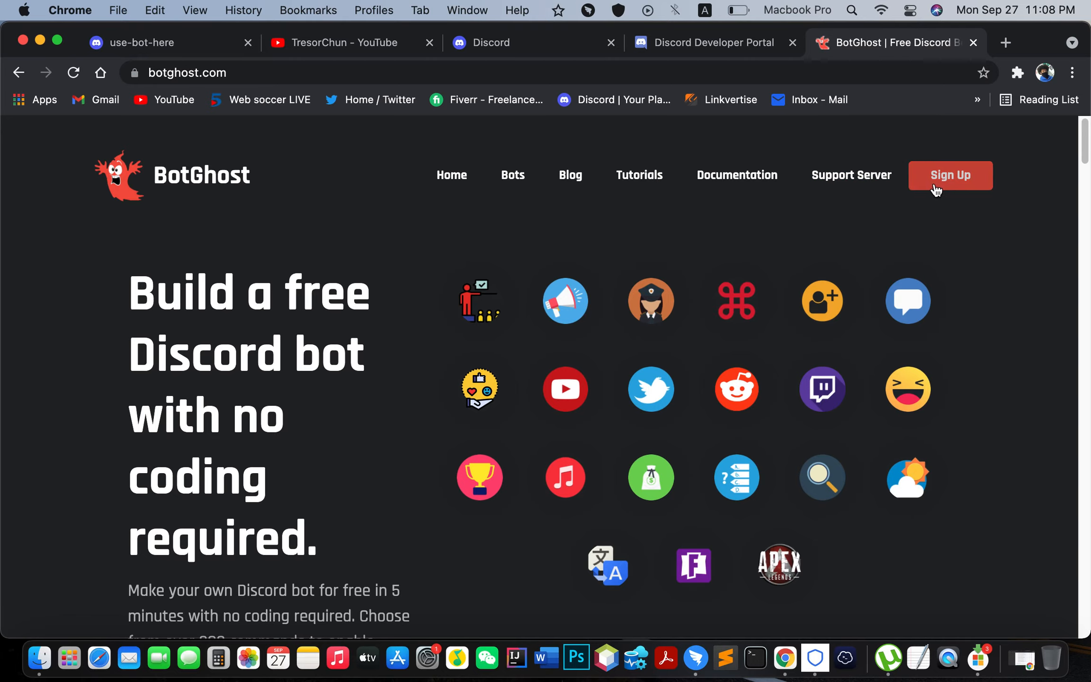
pyautogui.click(948, 184)
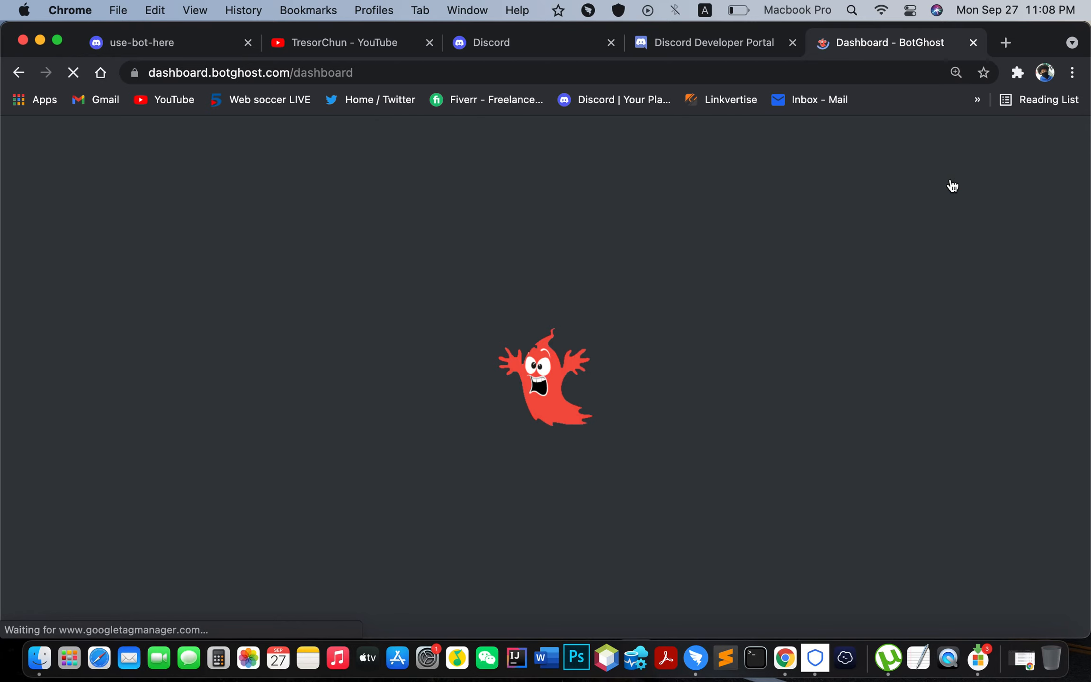
pyautogui.scroll(-1, 760, 375)
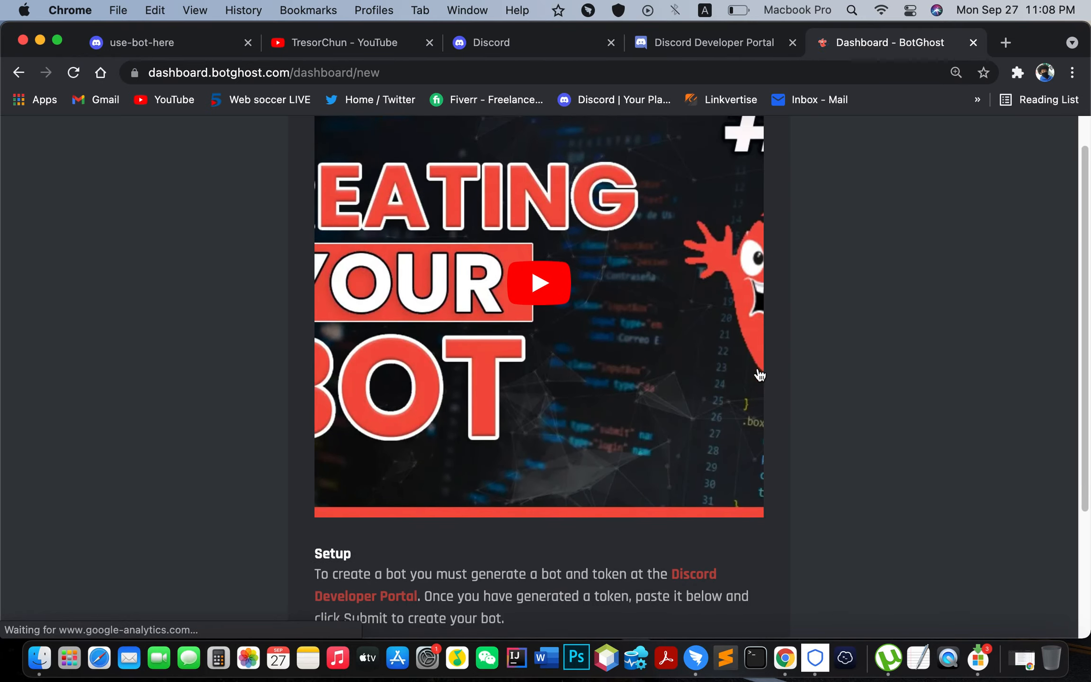
pyautogui.scroll(-4, 759, 375)
pyautogui.press('super+equal')
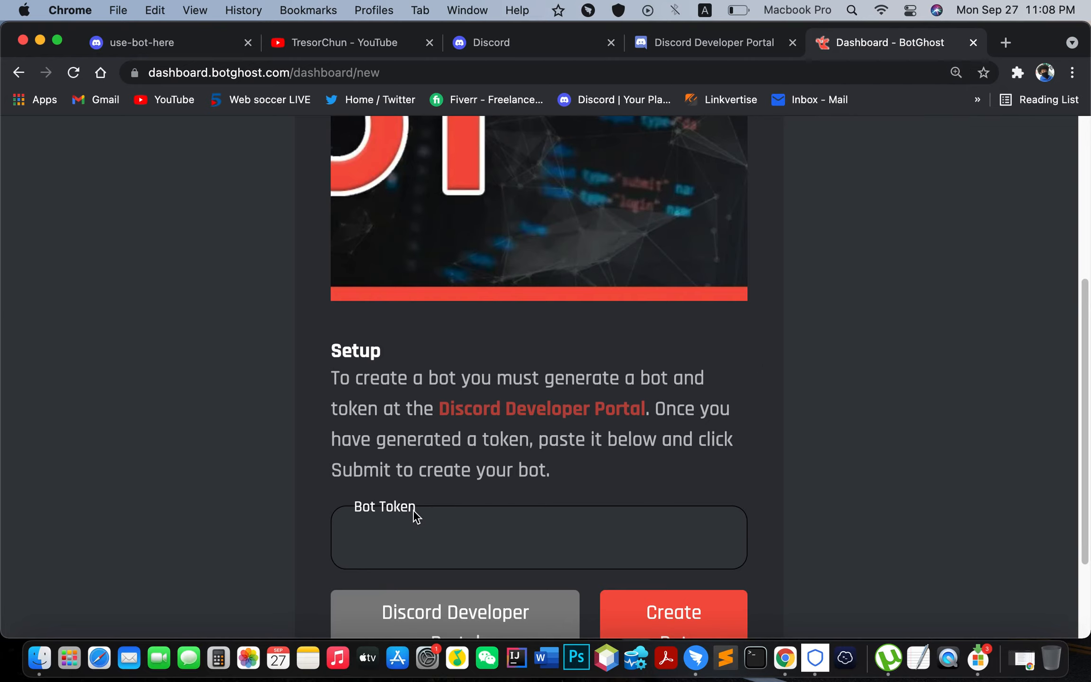
pyautogui.moveTo(420, 505); pyautogui.dragTo(352, 495)
pyautogui.click(471, 530)
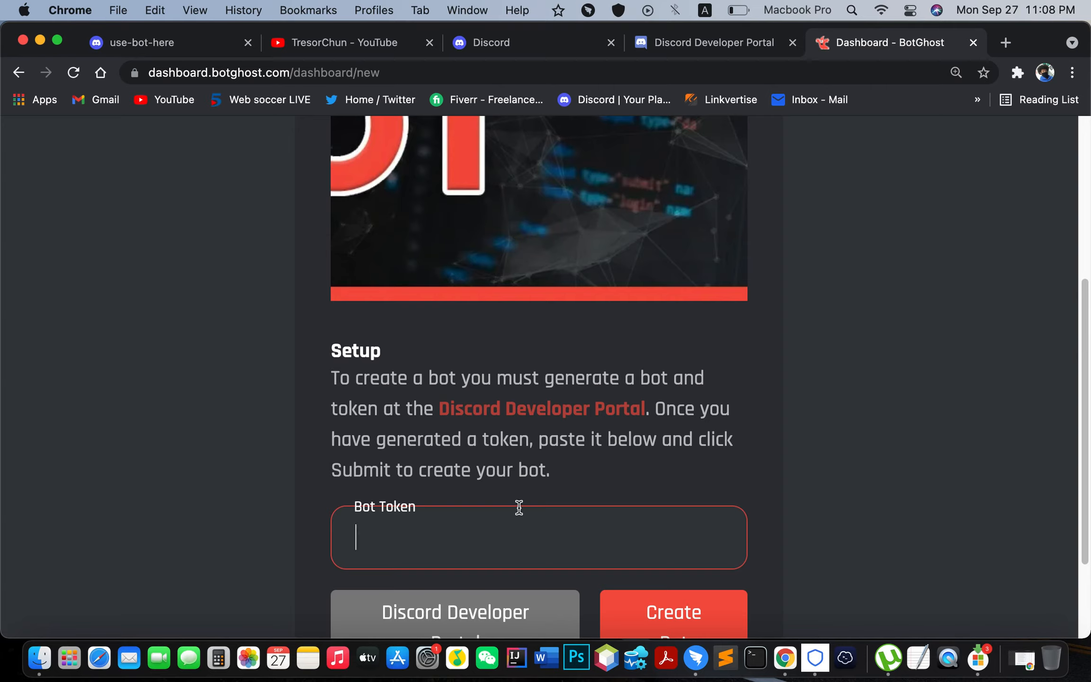
# Step: Copy Sample Bot's token from the Developer Portal Bot page
pyautogui.click(723, 44)
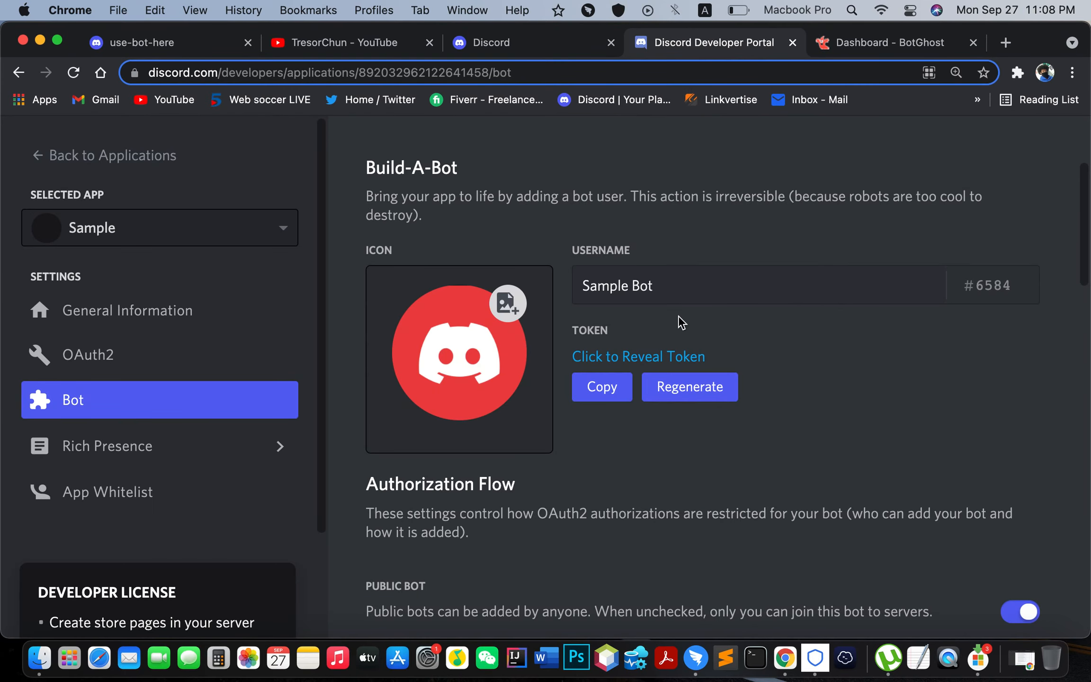
pyautogui.click(584, 330)
pyautogui.click(610, 328)
pyautogui.moveTo(613, 331); pyautogui.dragTo(574, 327)
pyautogui.click(624, 328)
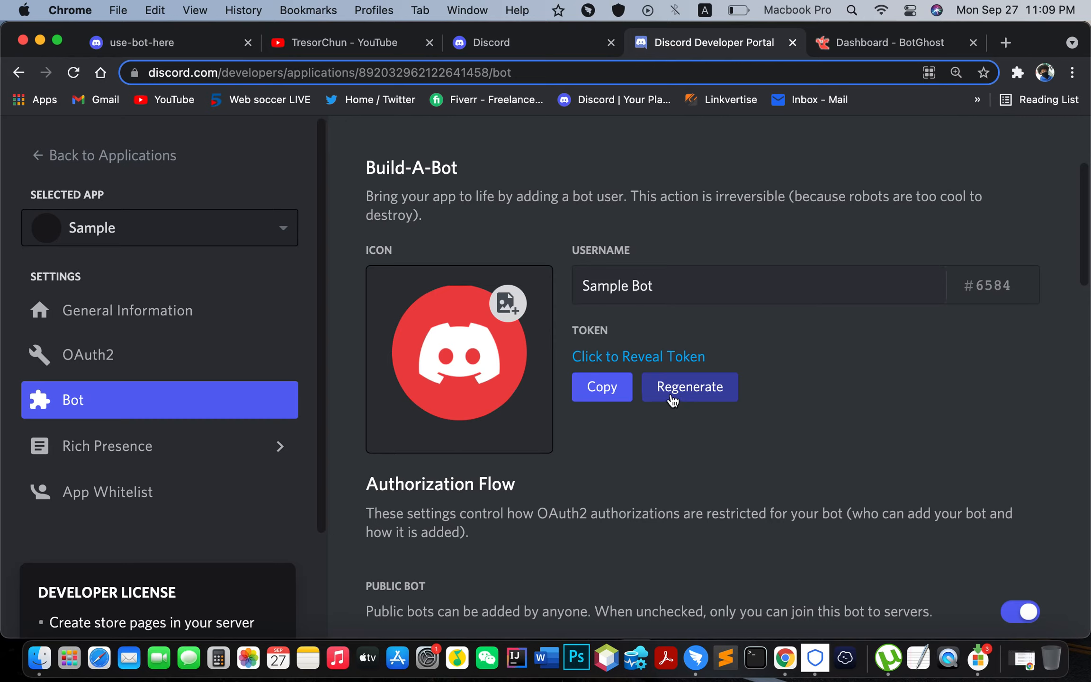
pyautogui.click(600, 393)
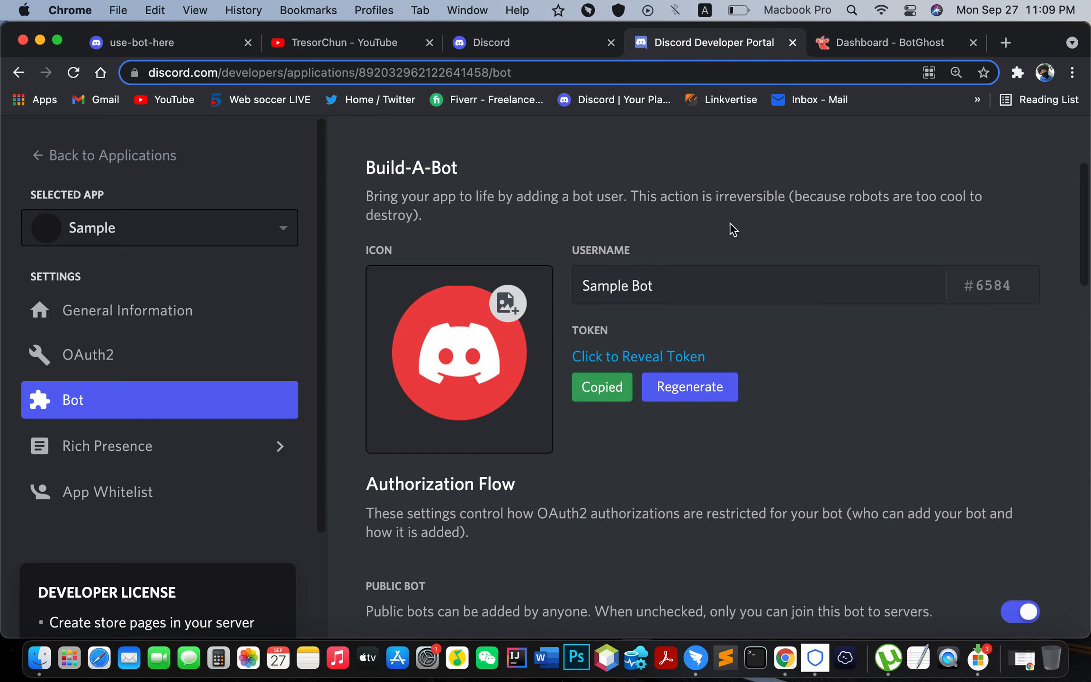
# Step: Paste the token into BotGhost's Bot Token field and create the bot
pyautogui.click(860, 47)
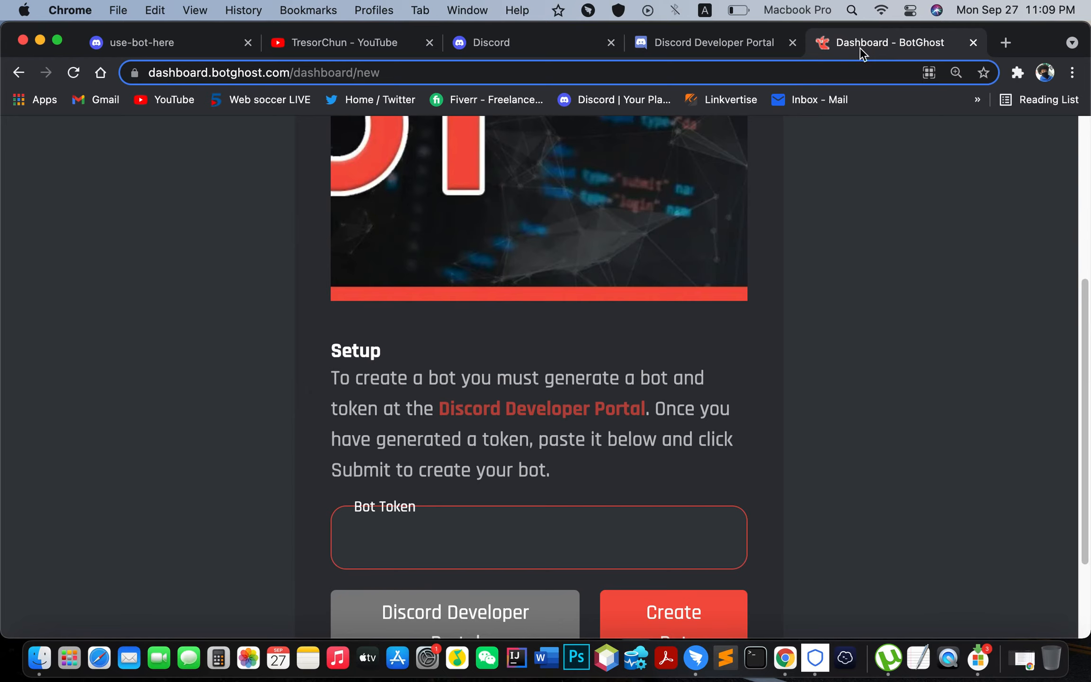
pyautogui.press('super+v')
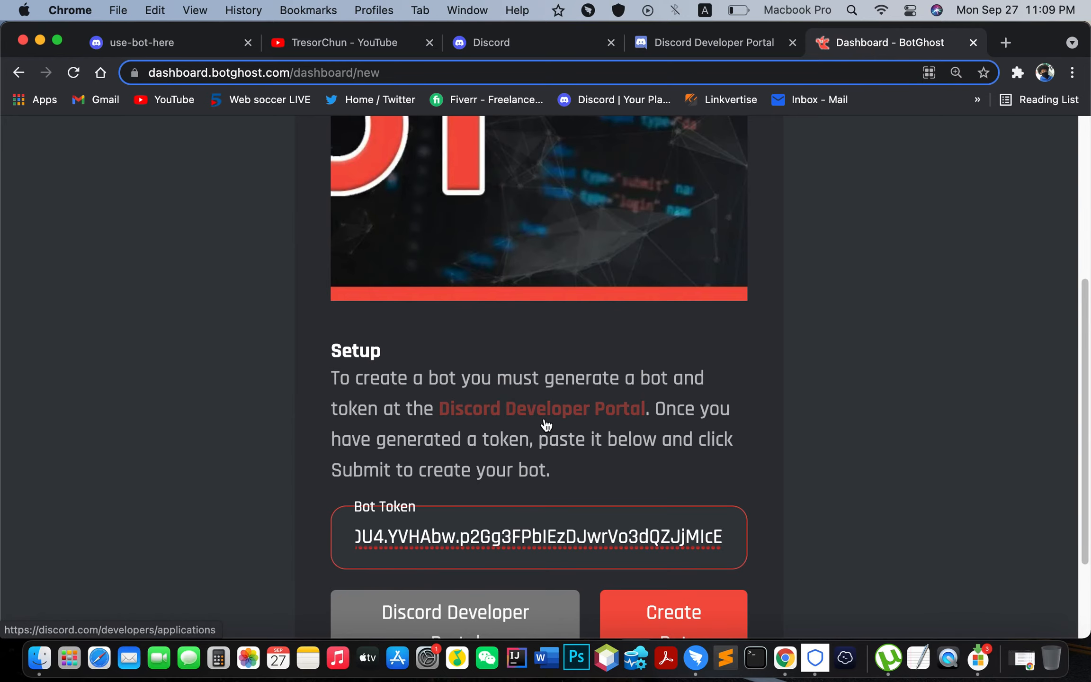
pyautogui.press('super+minus')
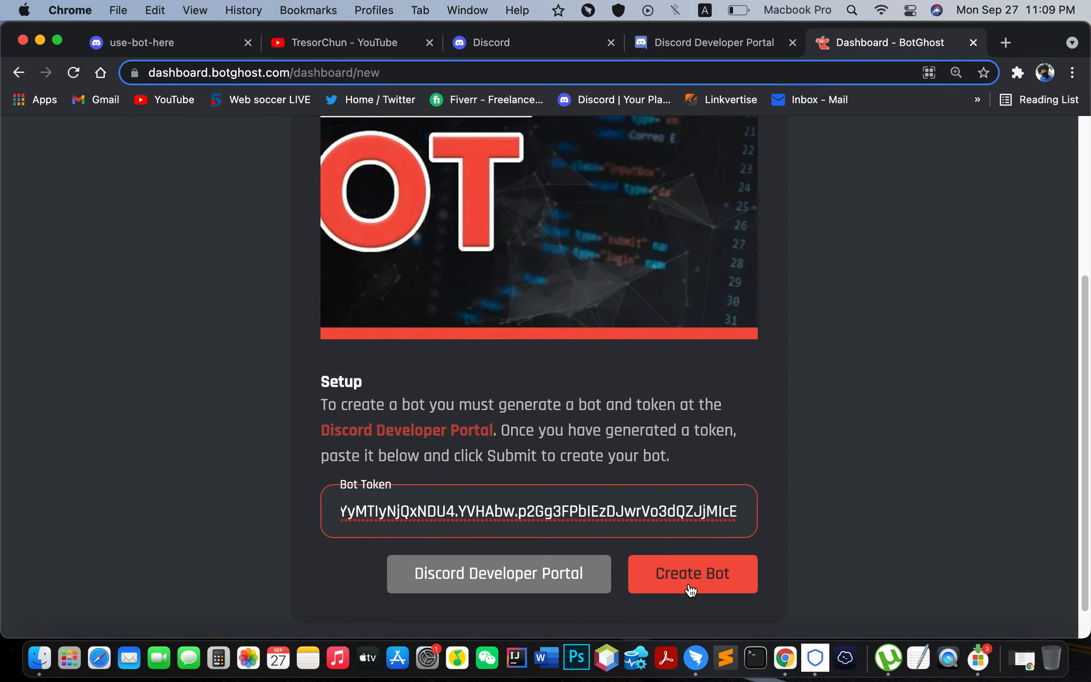
pyautogui.click(718, 581)
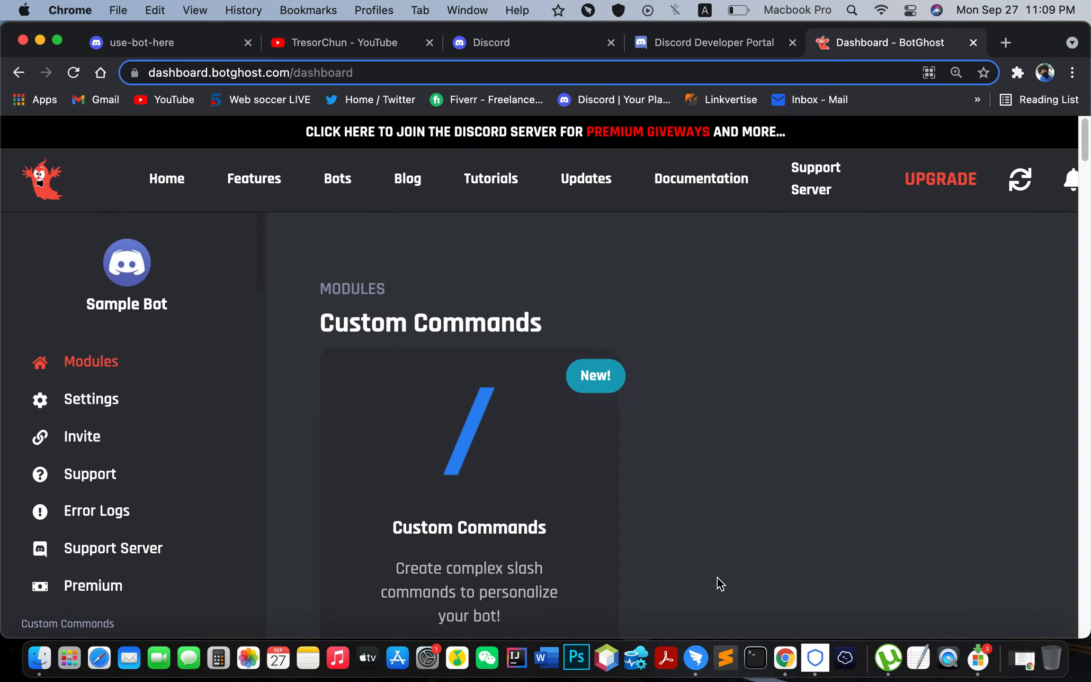
# Step: Open and dismiss the bot switcher, then go to Sample Bot's Custom Commands module
pyautogui.press('super+minus')
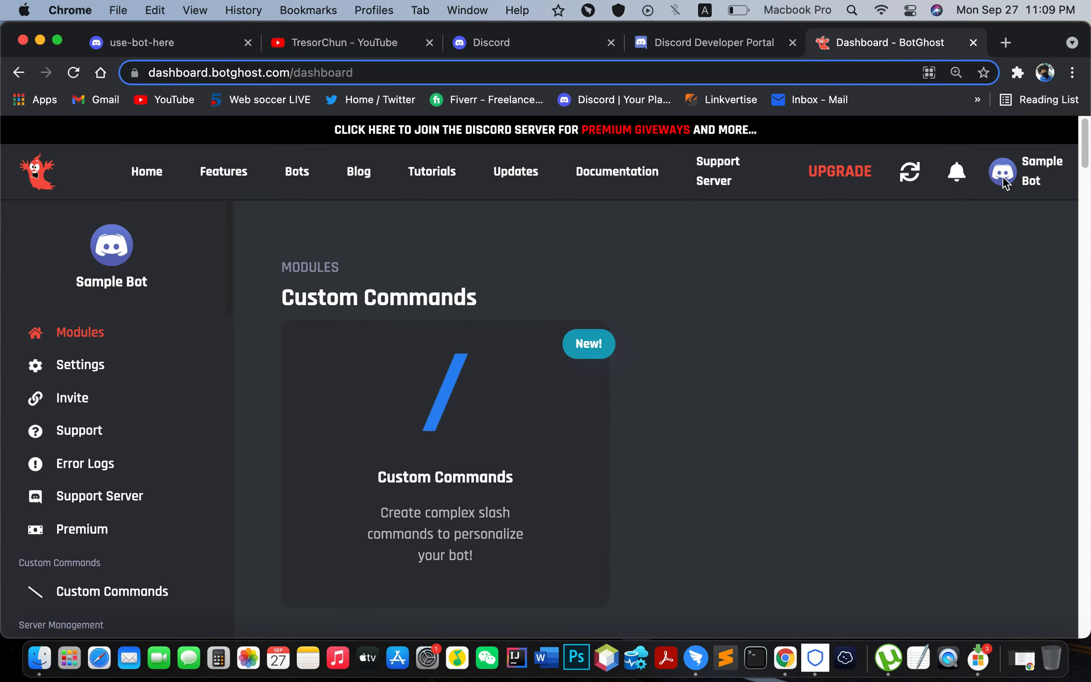
pyautogui.click(1048, 163)
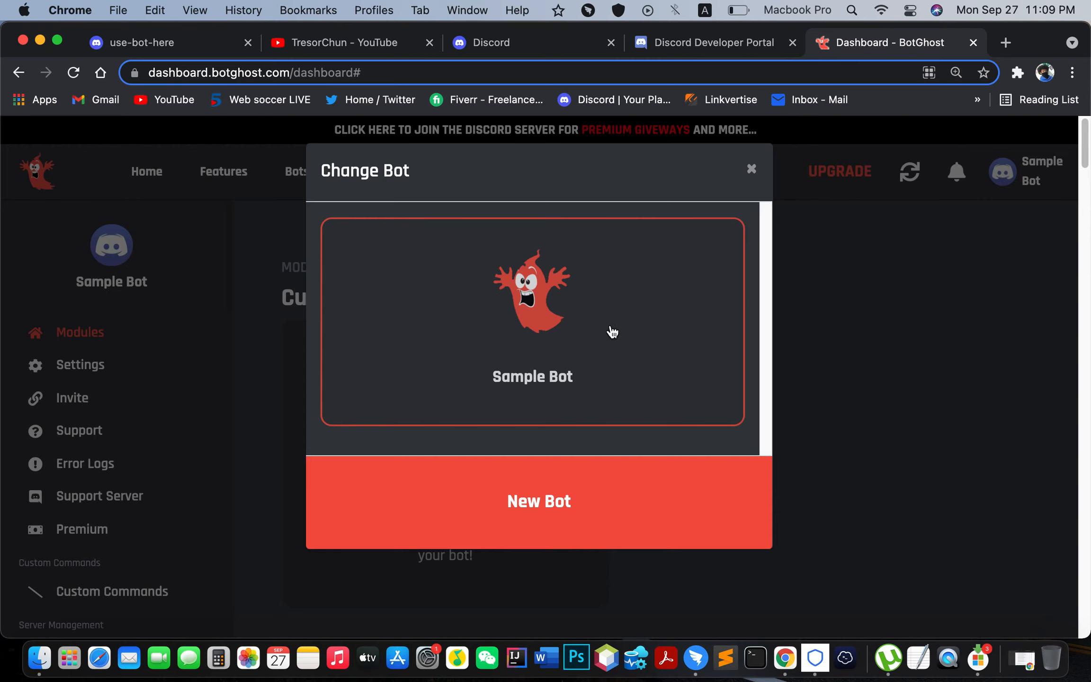
pyautogui.click(752, 170)
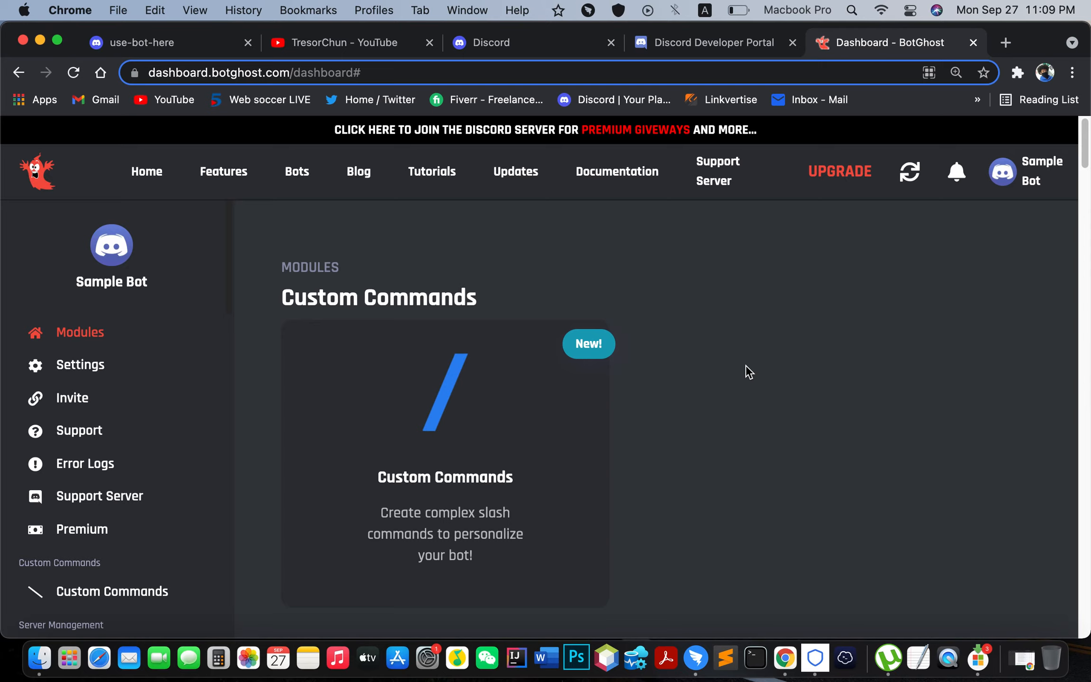
pyautogui.scroll(-2, 745, 365)
pyautogui.scroll(-2, 744, 364)
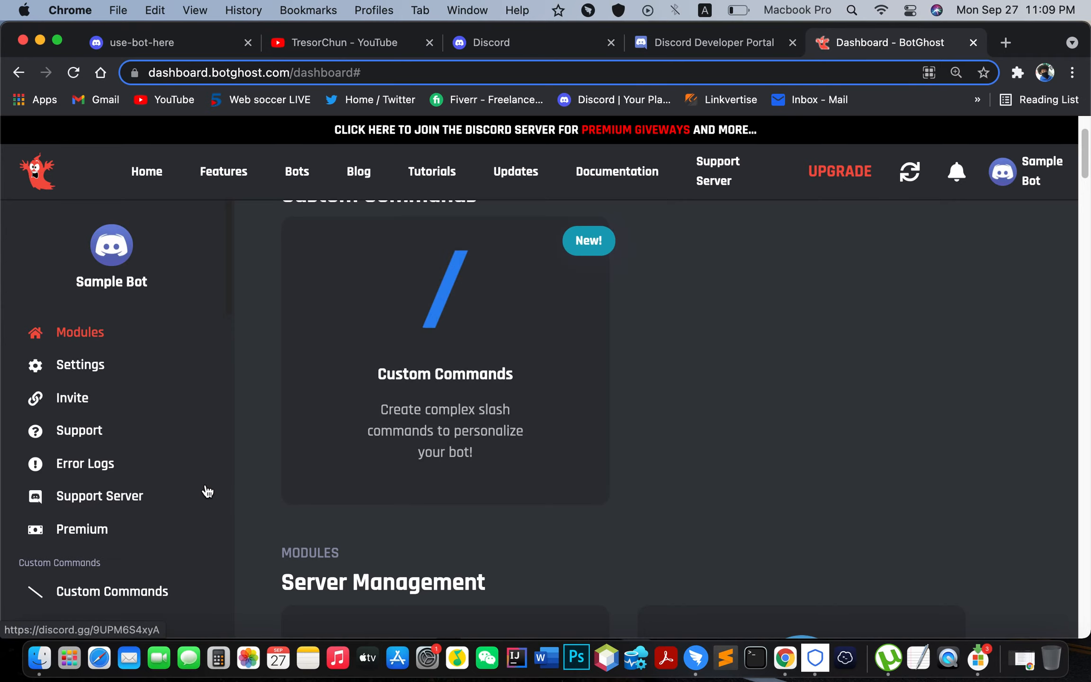
pyautogui.press('super+equal')
pyautogui.scroll(-5, 207, 491)
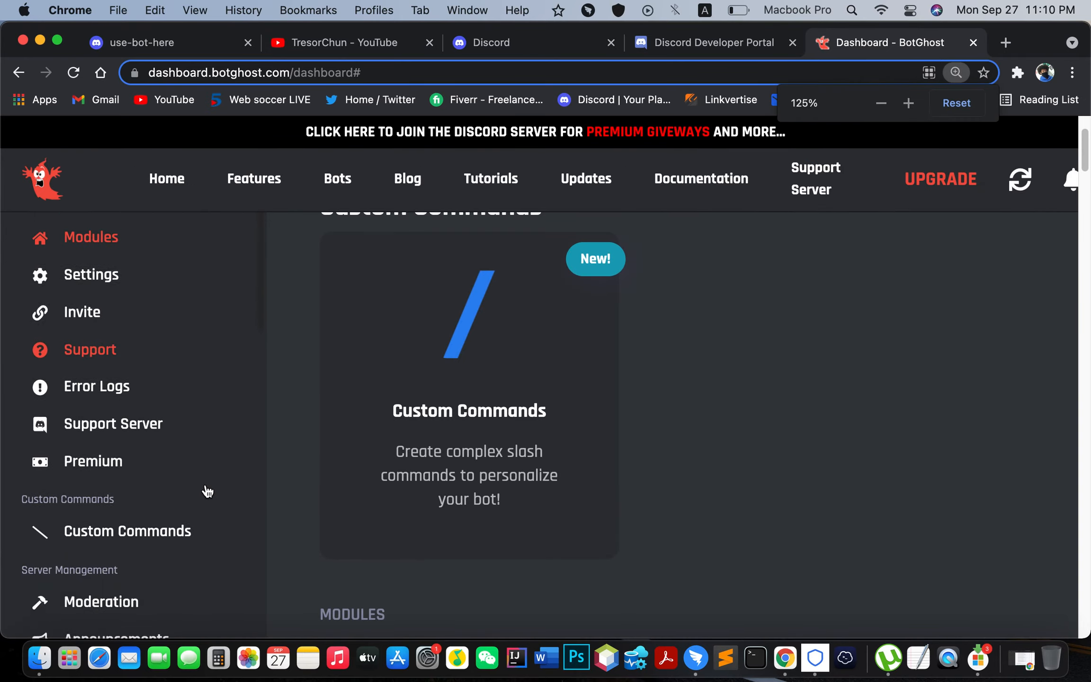
pyautogui.scroll(2, 207, 491)
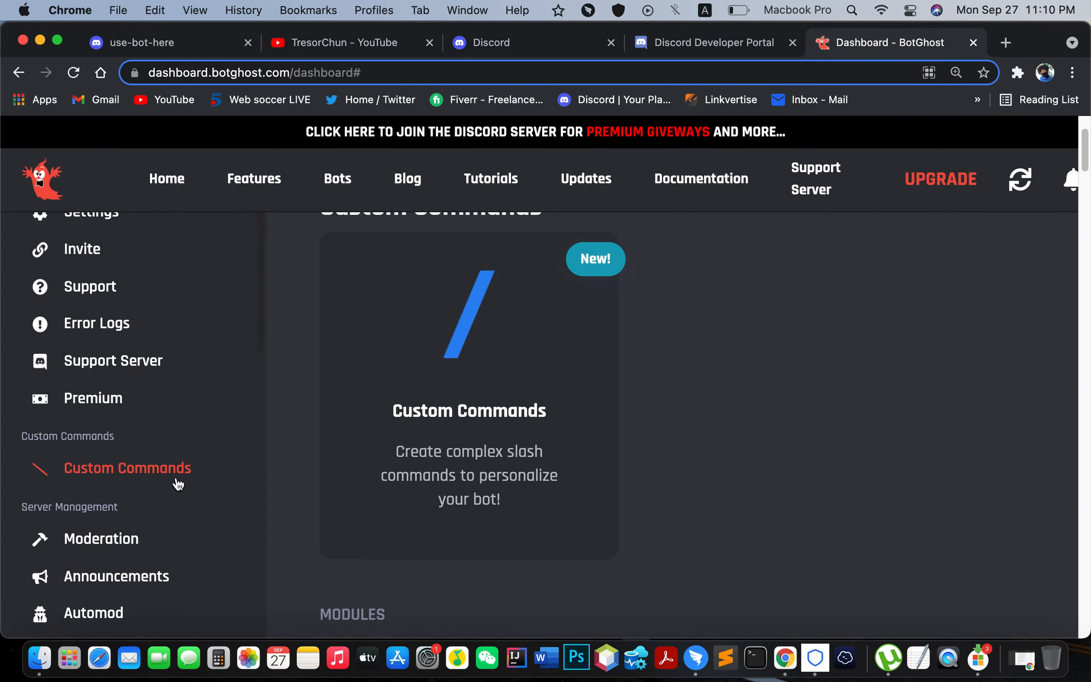
pyautogui.click(98, 480)
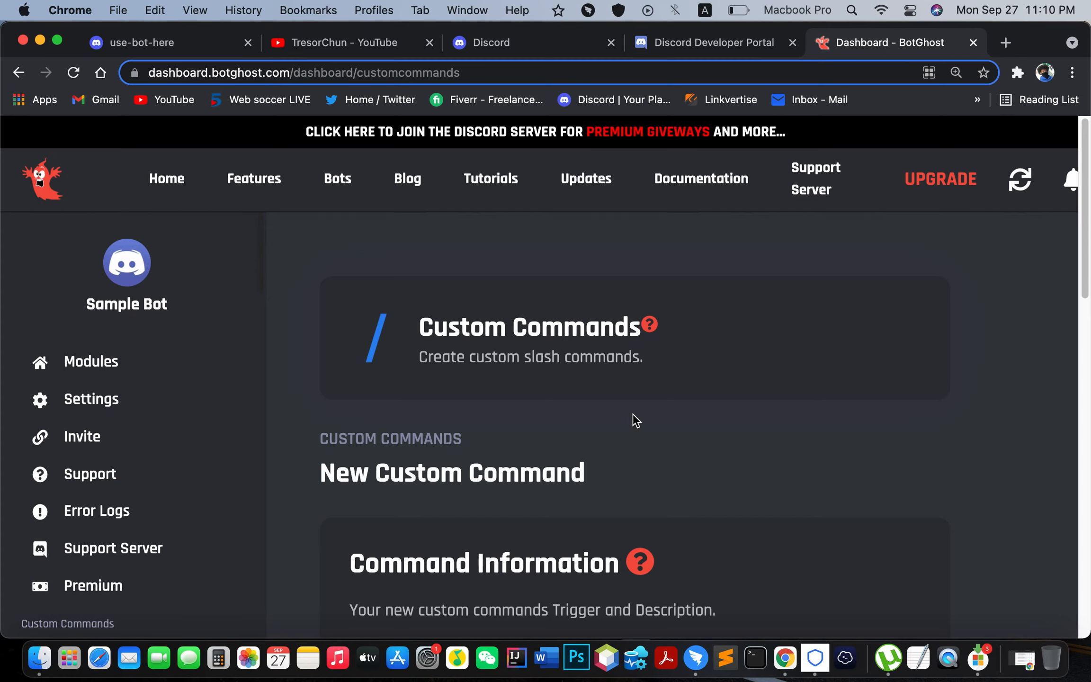
# Step: Set the new custom command's trigger to hello
pyautogui.press('super+minus')
pyautogui.scroll(-5, 725, 417)
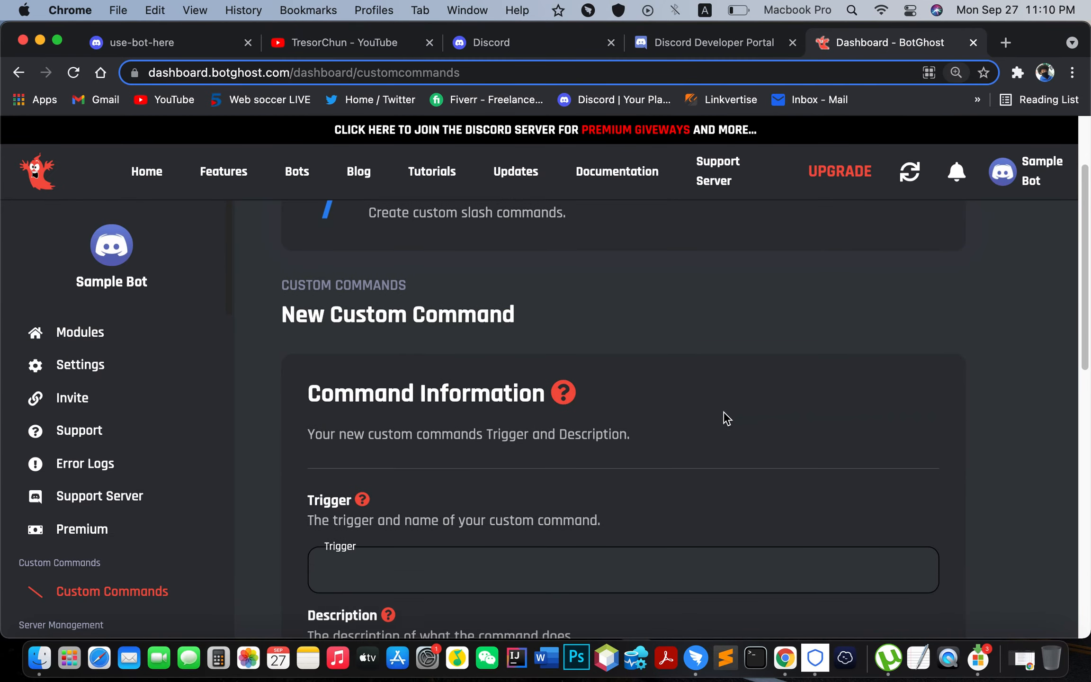
pyautogui.scroll(-5, 725, 412)
pyautogui.scroll(2, 724, 412)
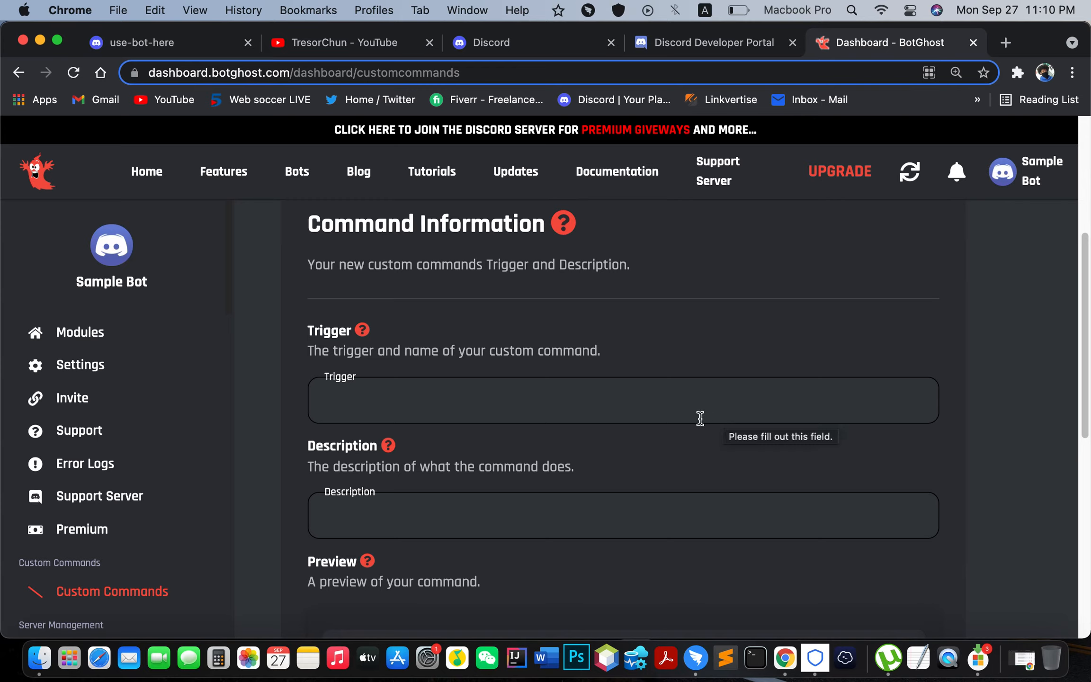
pyautogui.click(386, 409)
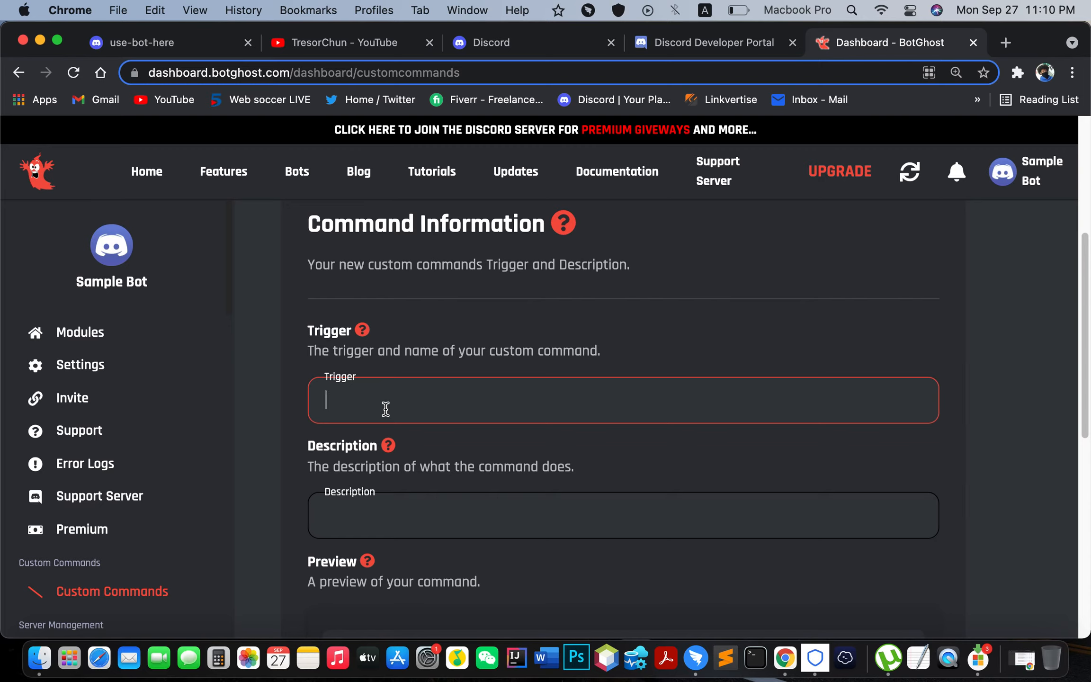
pyautogui.write('hello')
# Step: Give the command the description 'This is greeting!' and check the /hello preview
pyautogui.scroll(-2, 501, 471)
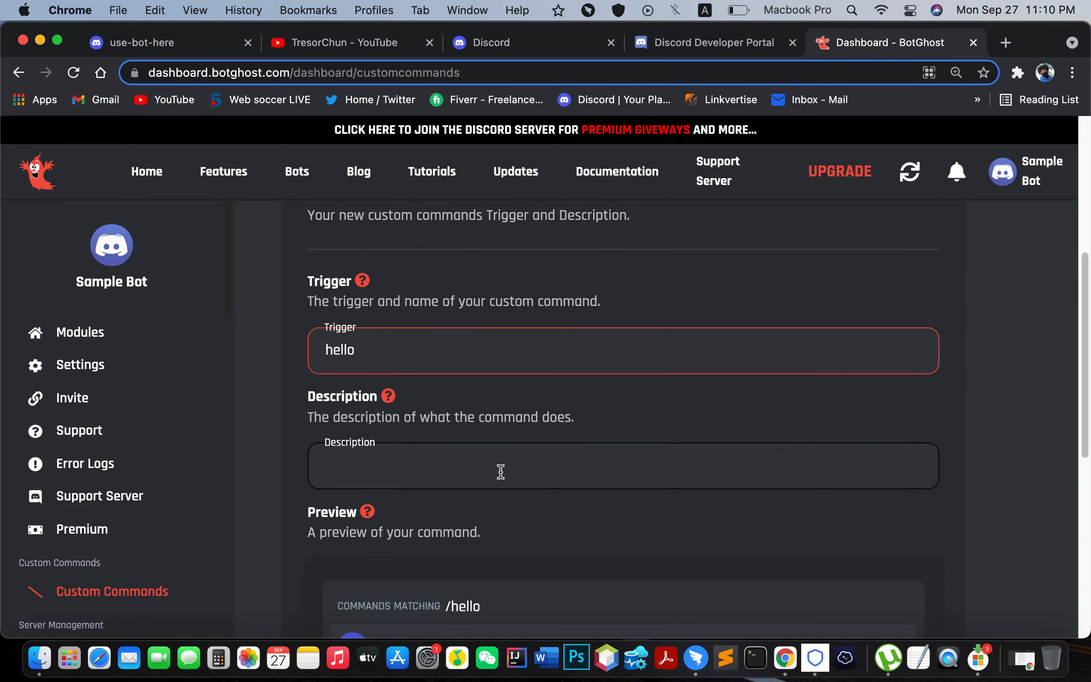
pyautogui.scroll(-1, 500, 471)
pyautogui.click(420, 440)
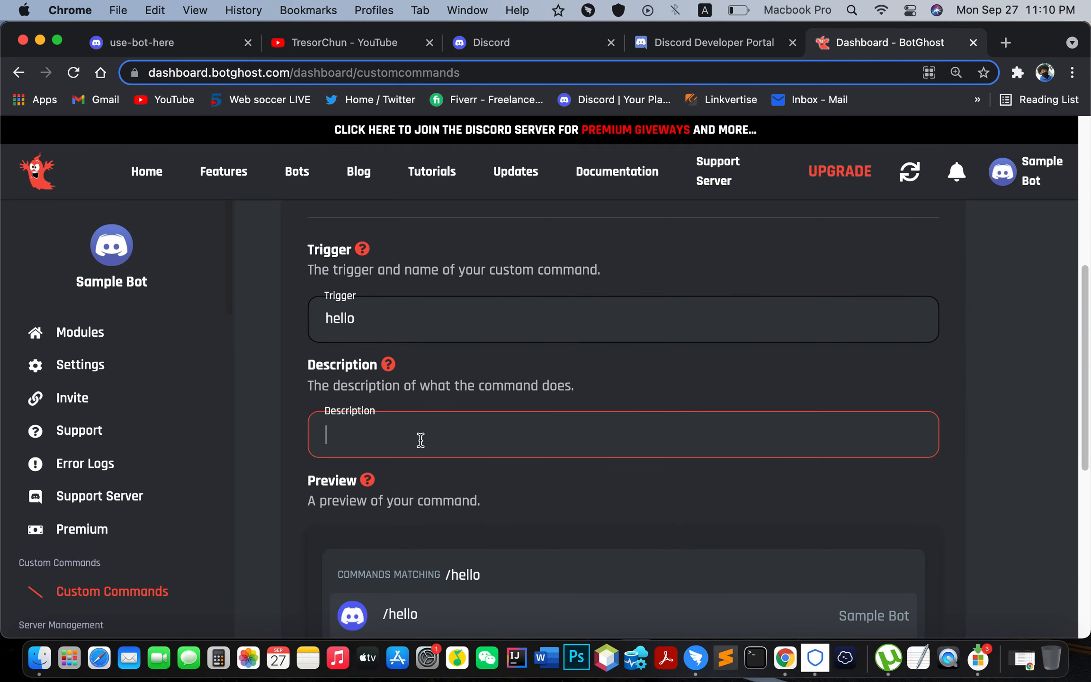
pyautogui.press('super+minus')
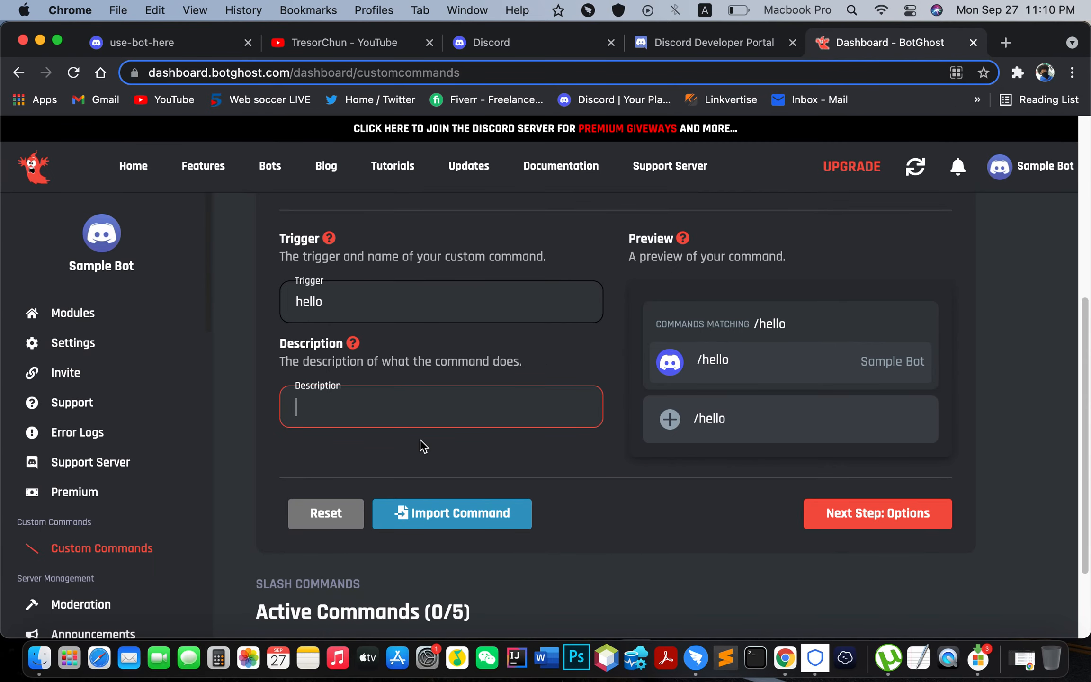
pyautogui.write('This')
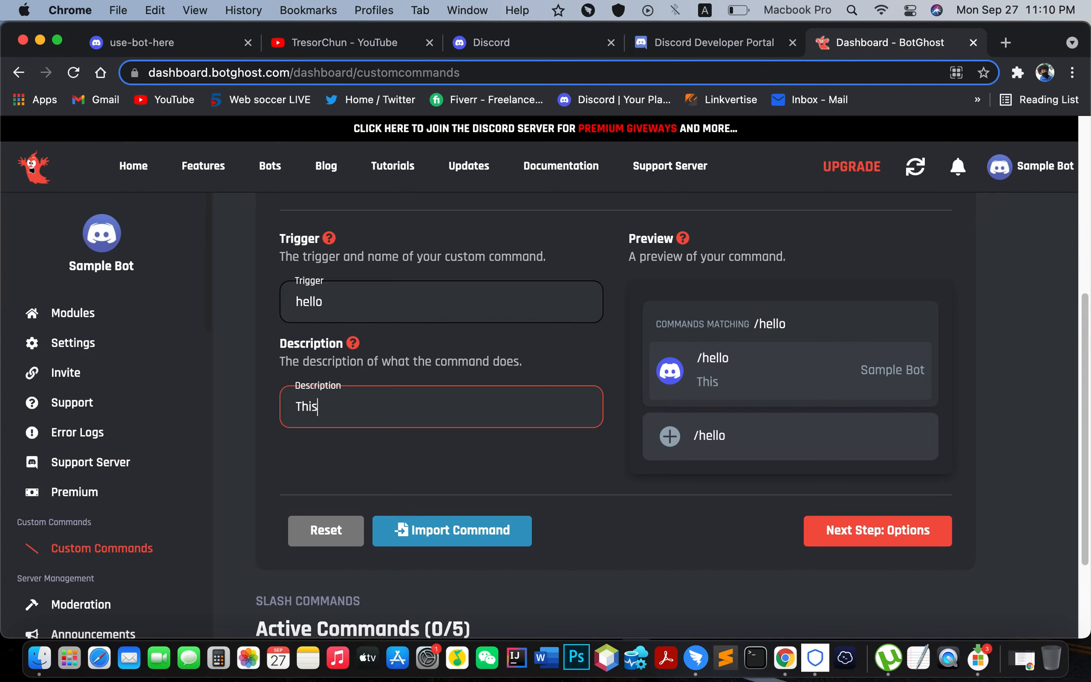
pyautogui.write(' is greeting!')
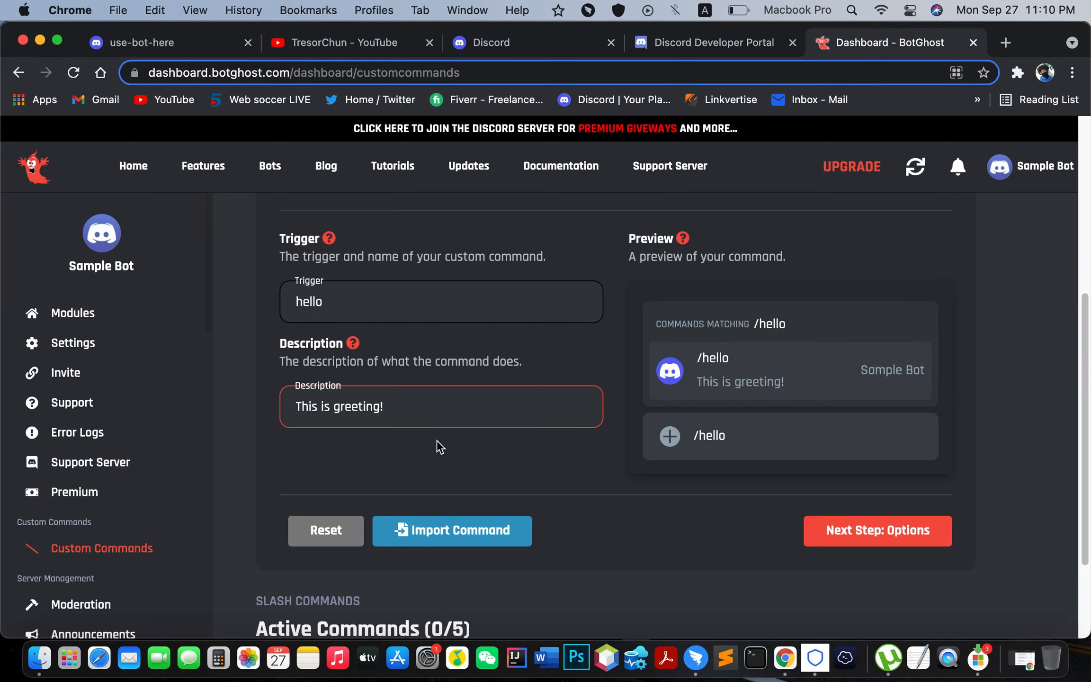
pyautogui.scroll(2, 569, 429)
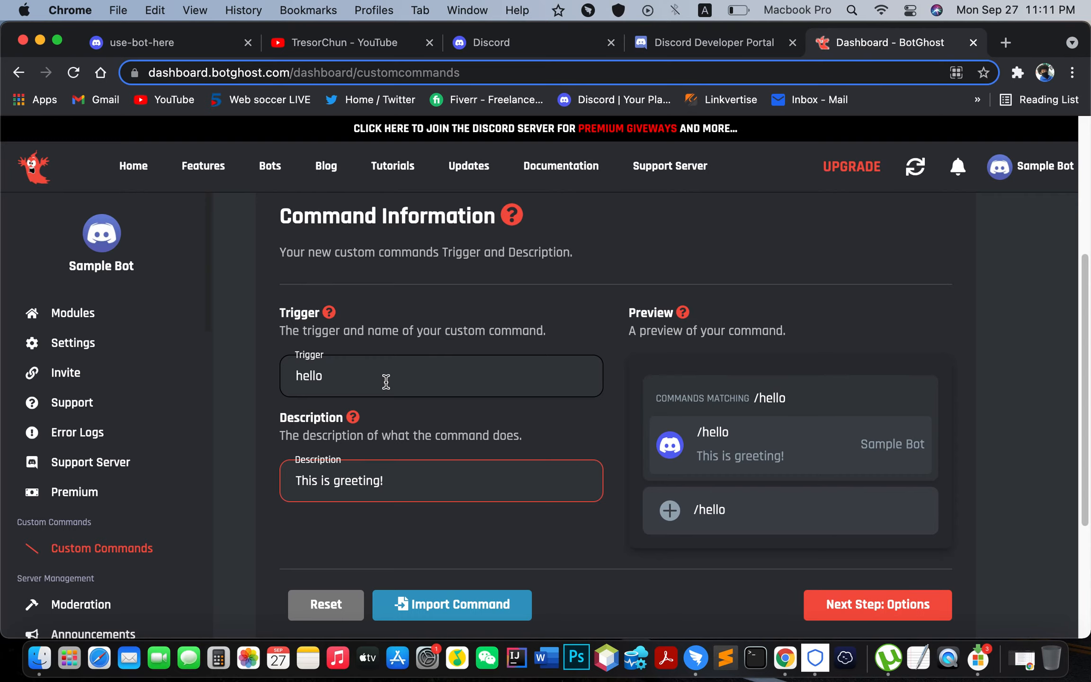
pyautogui.scroll(-2, 738, 464)
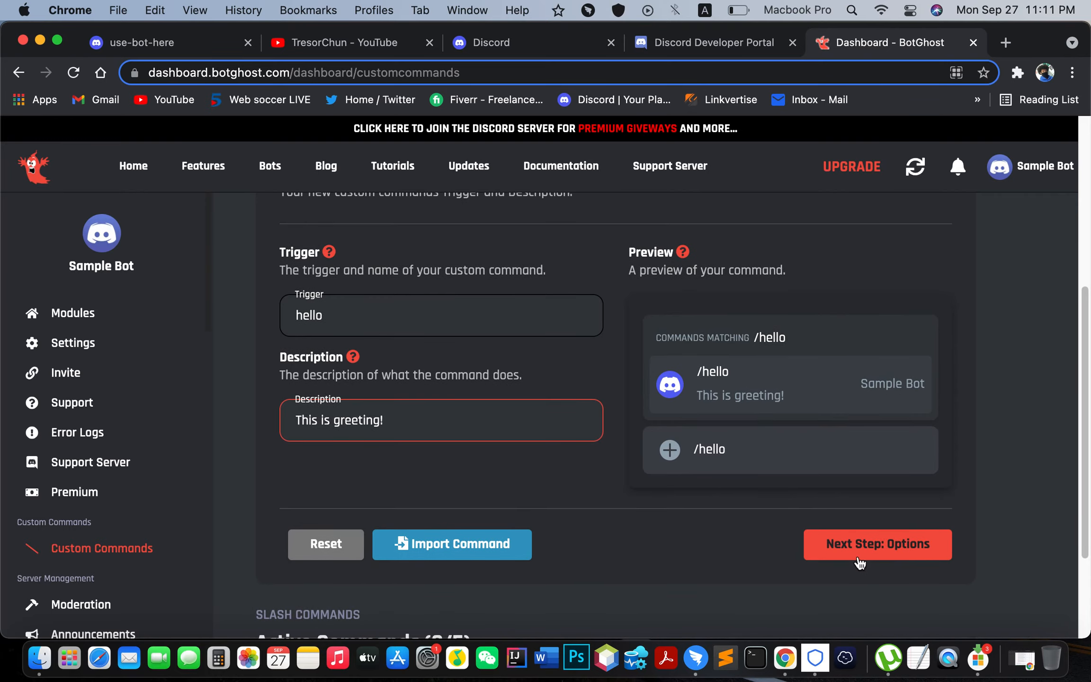
# Step: Move the /hello command on to its Actions step, add Action 1 and open its action-type list
pyautogui.click(904, 549)
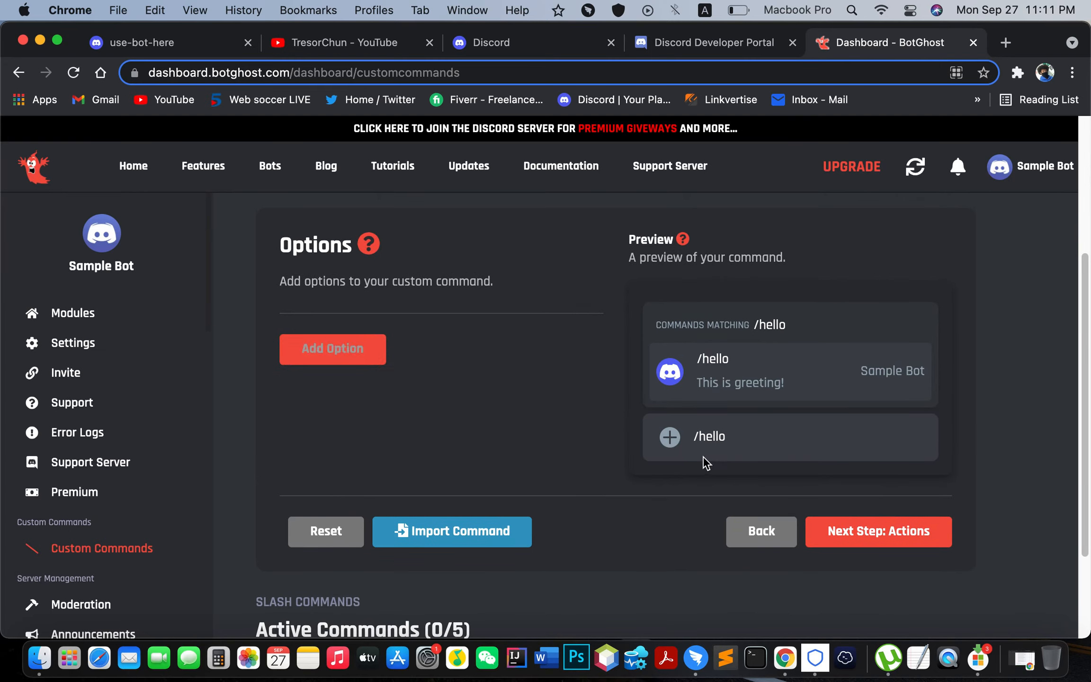
pyautogui.click(921, 542)
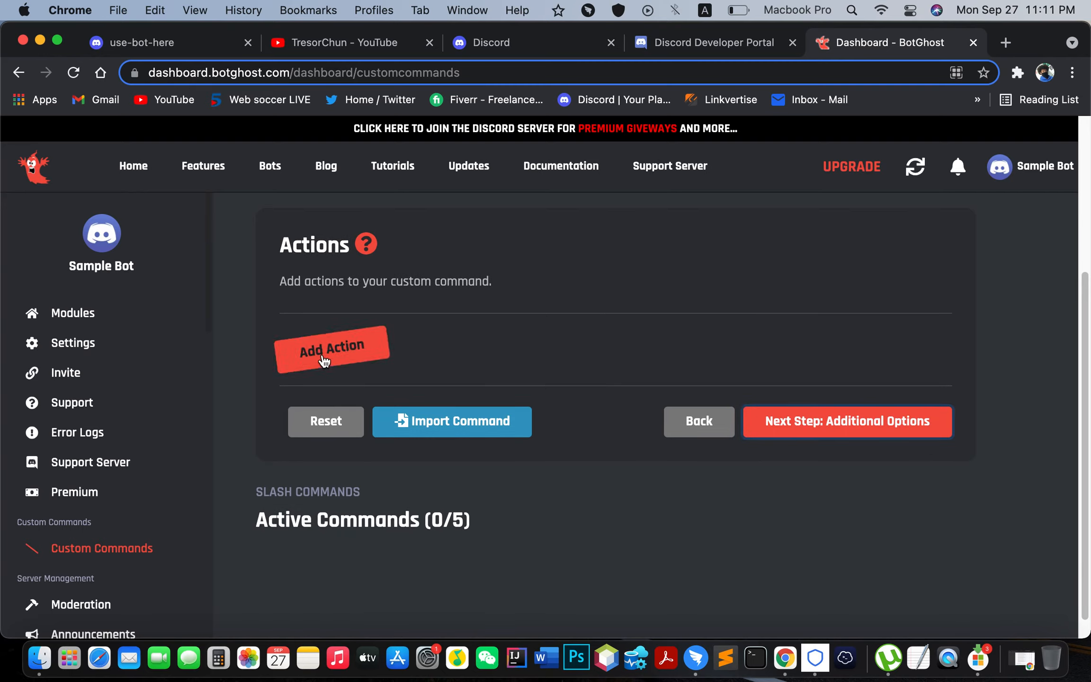
pyautogui.click(361, 356)
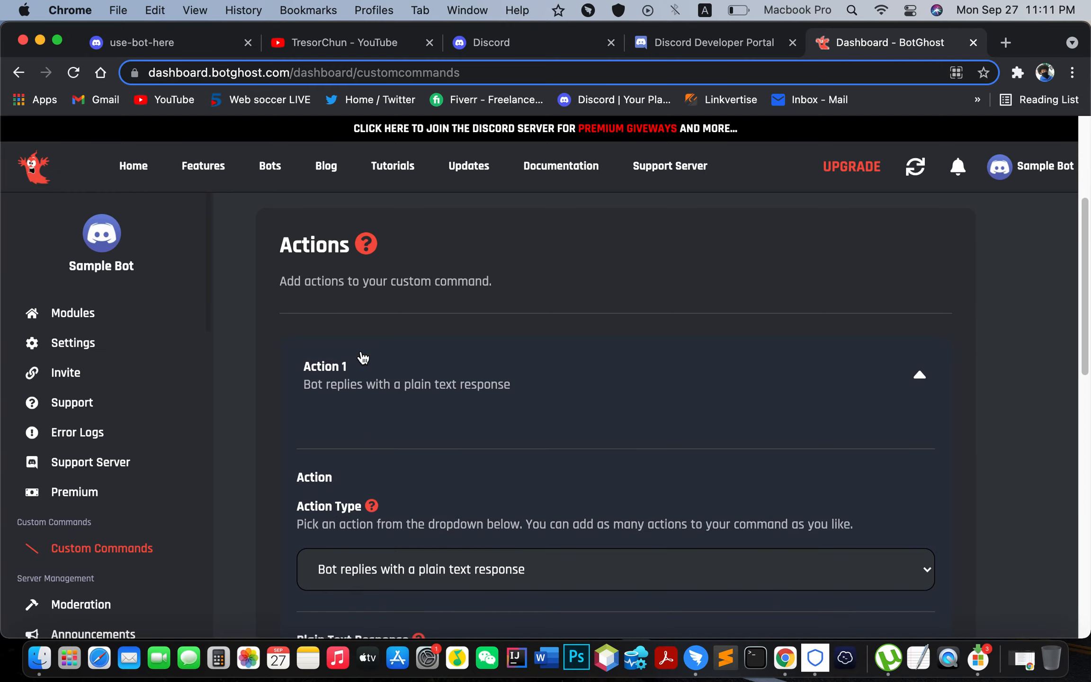
pyautogui.scroll(-5, 655, 470)
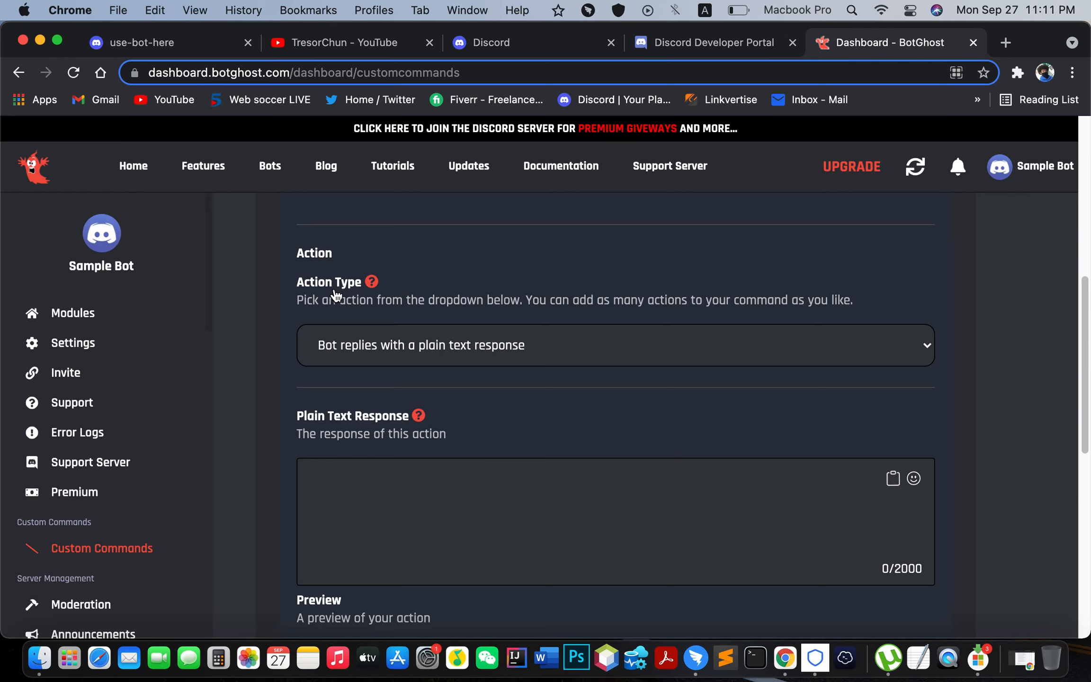
pyautogui.click(582, 353)
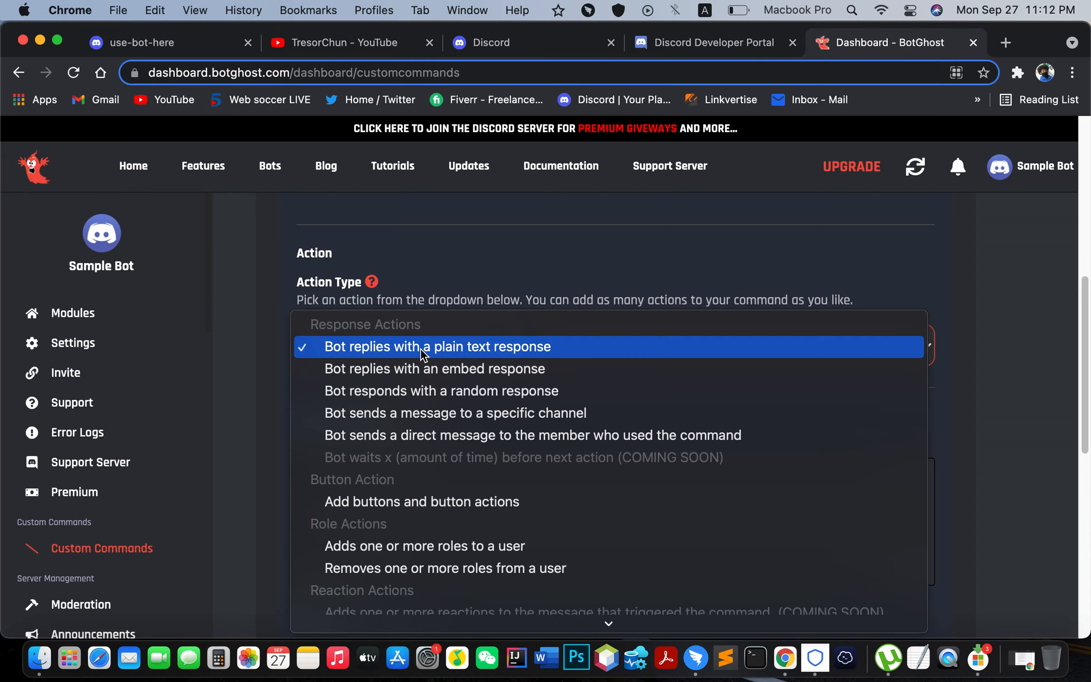
# Step: Make Action 1 a plain text reply reading 'Hi, You're welcome to our sample server!'
pyautogui.click(486, 354)
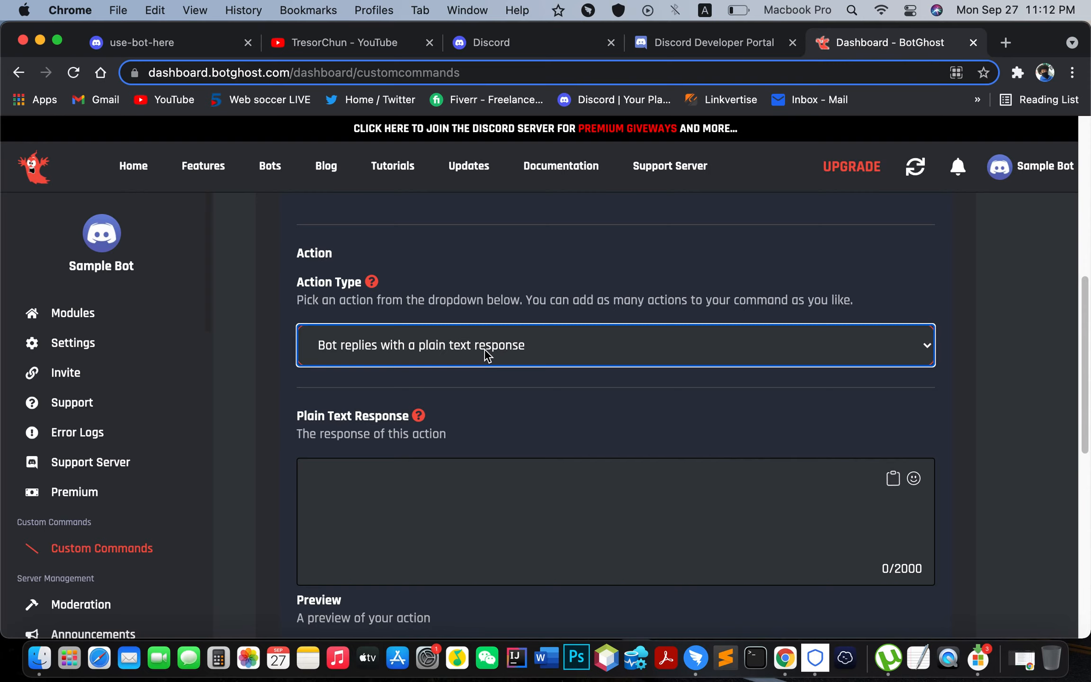
pyautogui.scroll(-2, 528, 407)
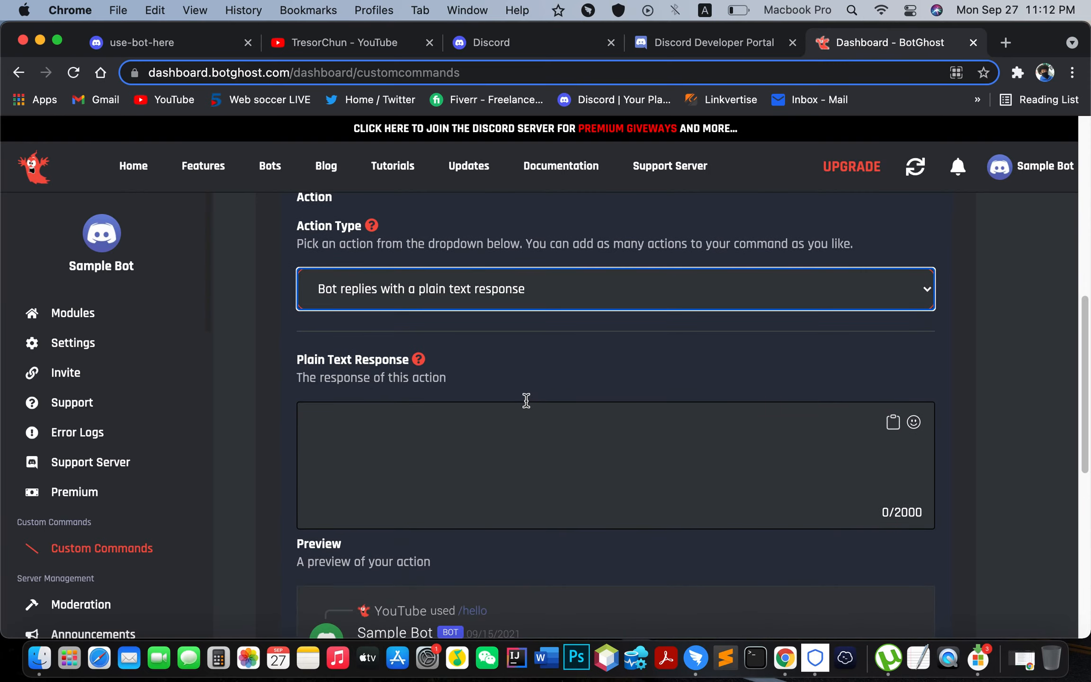
pyautogui.click(377, 434)
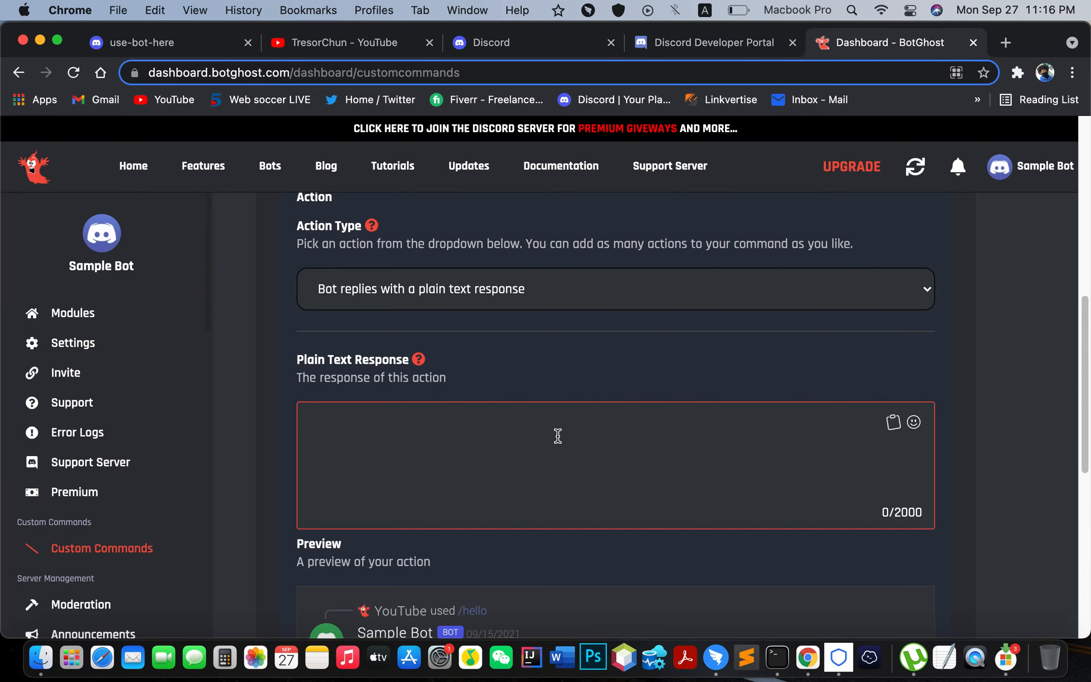
pyautogui.write("Hi, You're welco")
pyautogui.press('BackSpace')
pyautogui.press('BackSpace')
pyautogui.write('come to ')
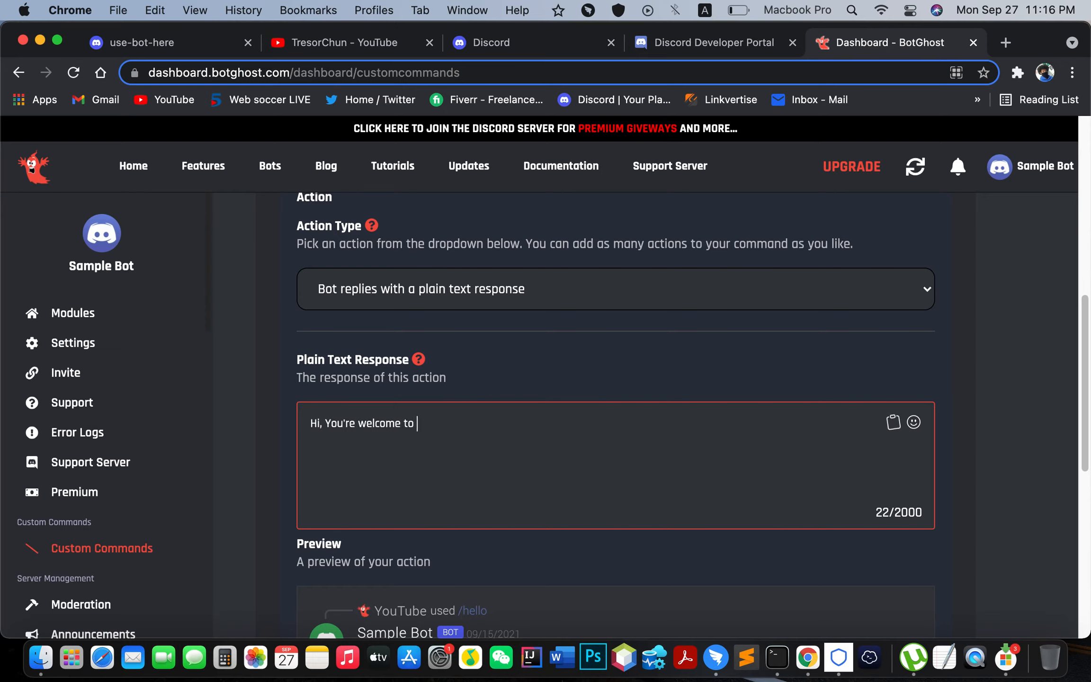
pyautogui.write('our sample server!')
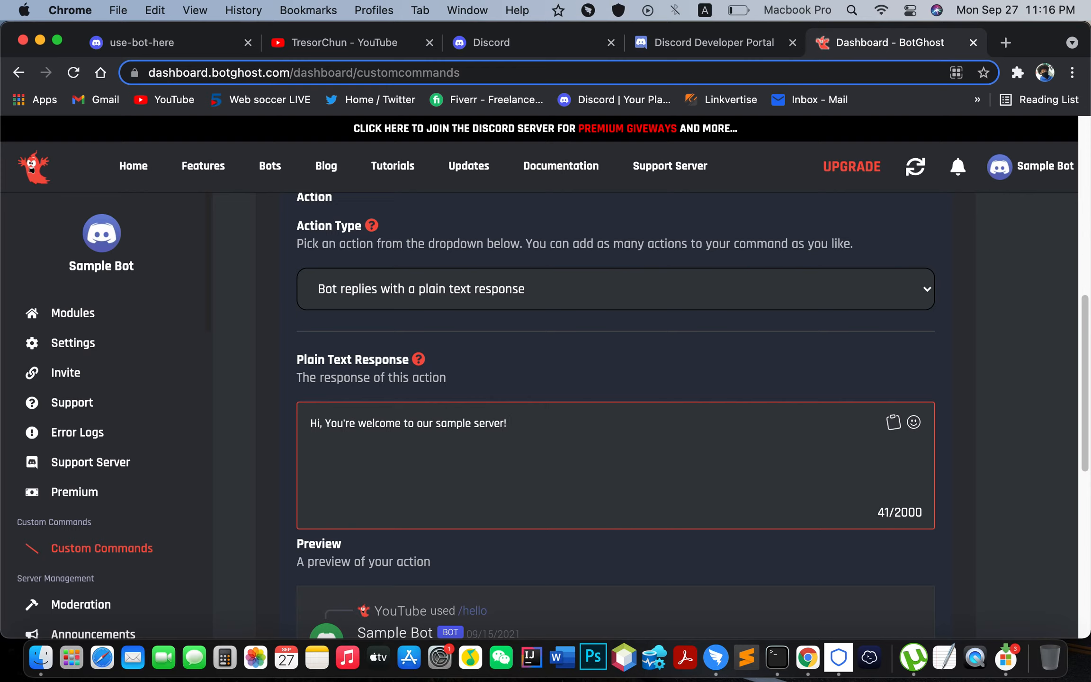
pyautogui.scroll(-5, 575, 432)
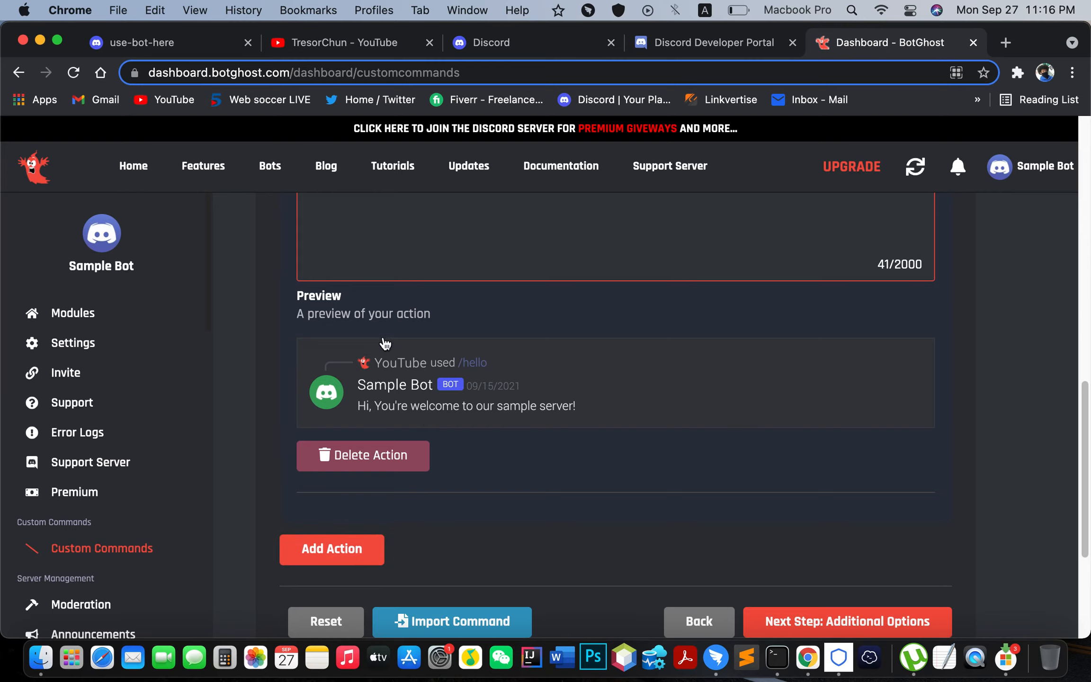
# Step: Go past Additional Options and create the /hello slash command
pyautogui.scroll(-3, 819, 514)
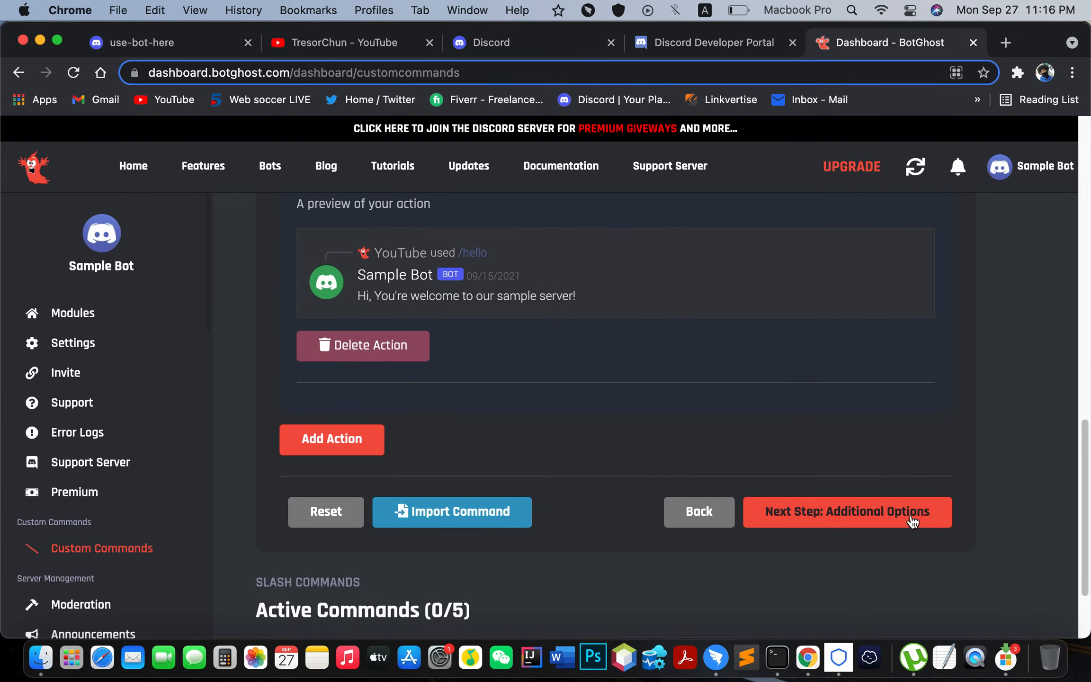
pyautogui.click(893, 517)
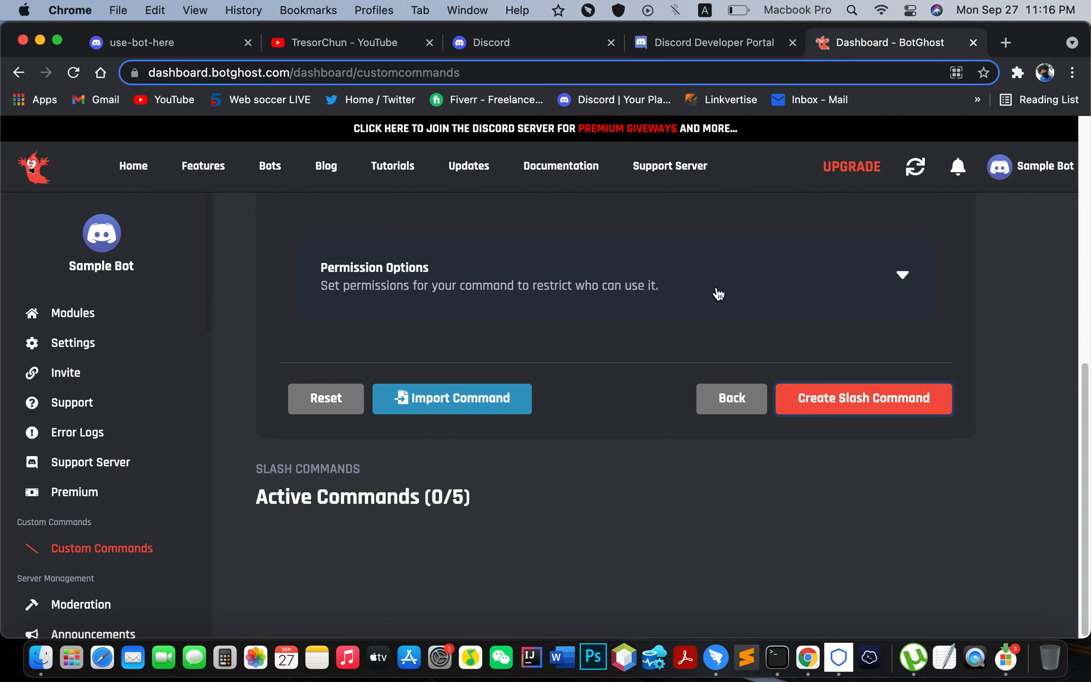
pyautogui.click(898, 408)
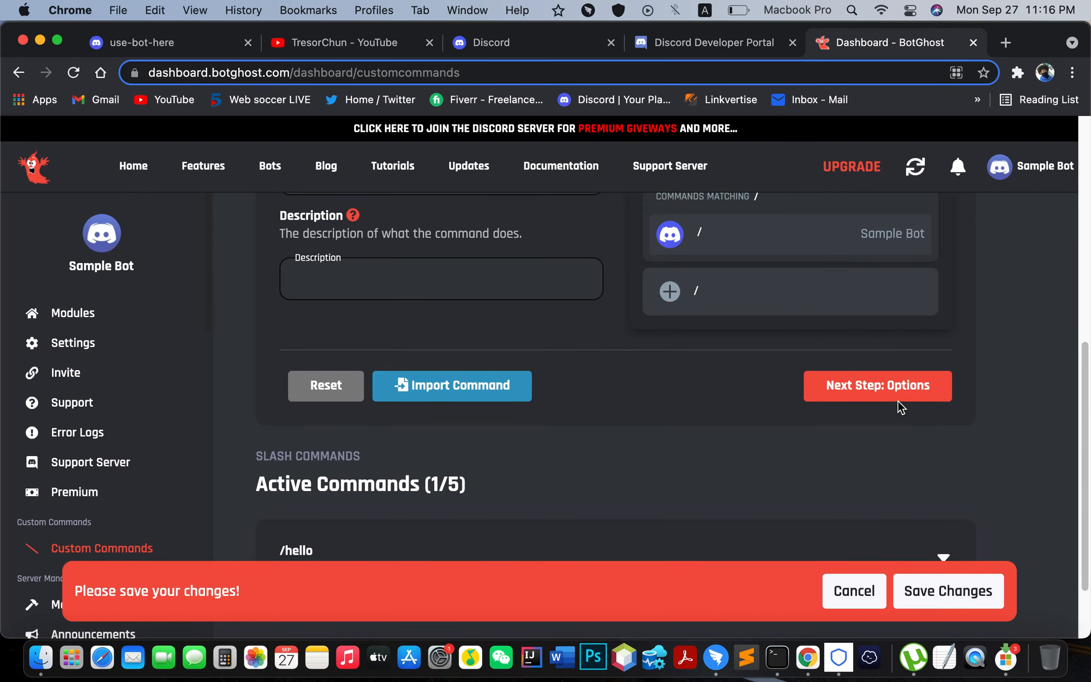
# Step: Save the bot's pending changes, then view the Custom Commands page zoomed to 110%
pyautogui.click(969, 597)
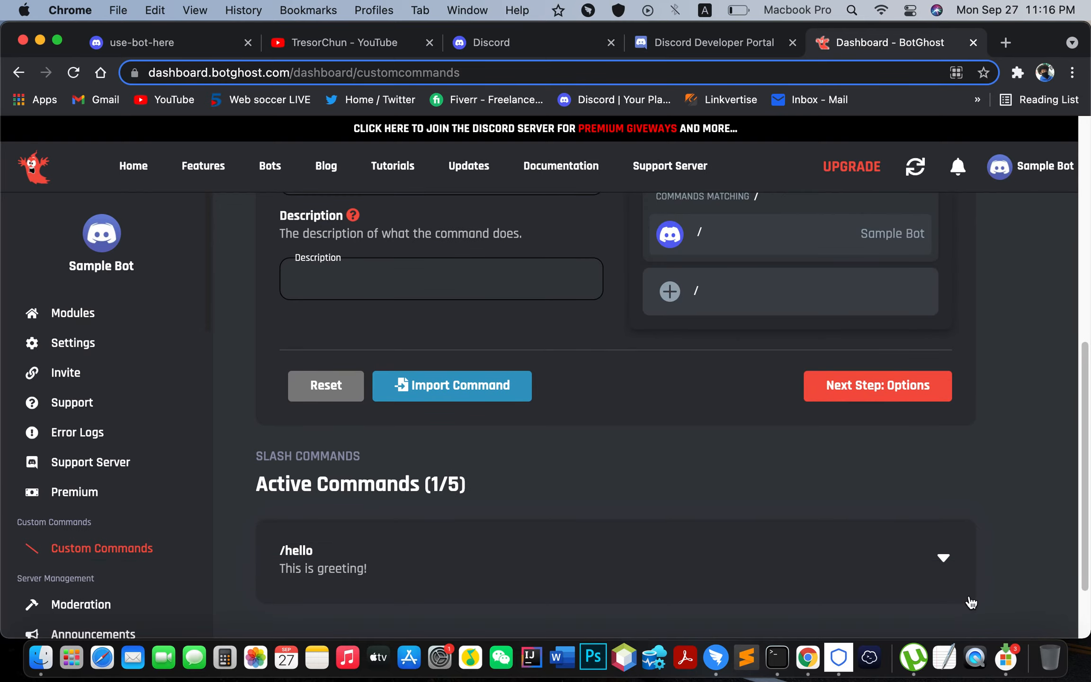
pyautogui.scroll(-4, 806, 483)
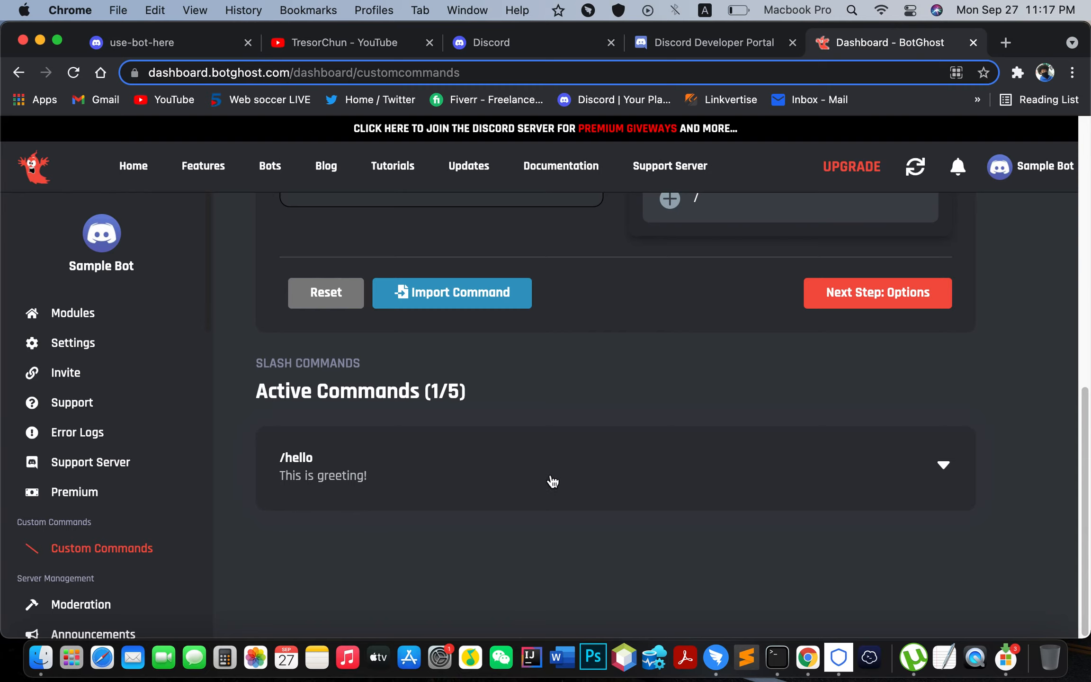
pyautogui.click(146, 42)
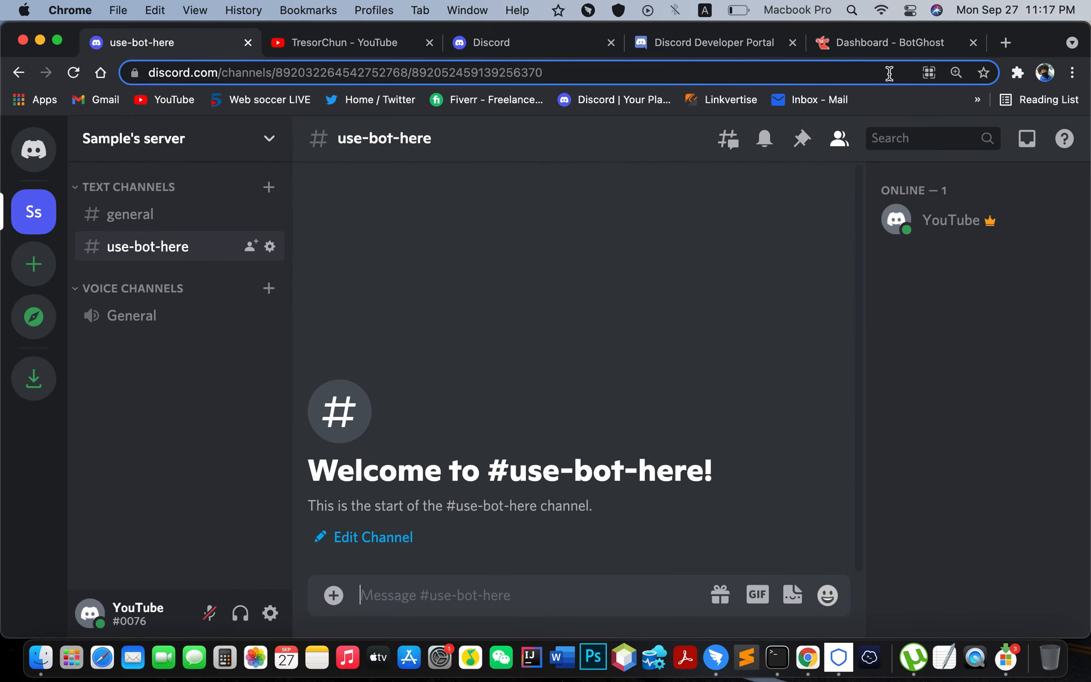
pyautogui.click(885, 44)
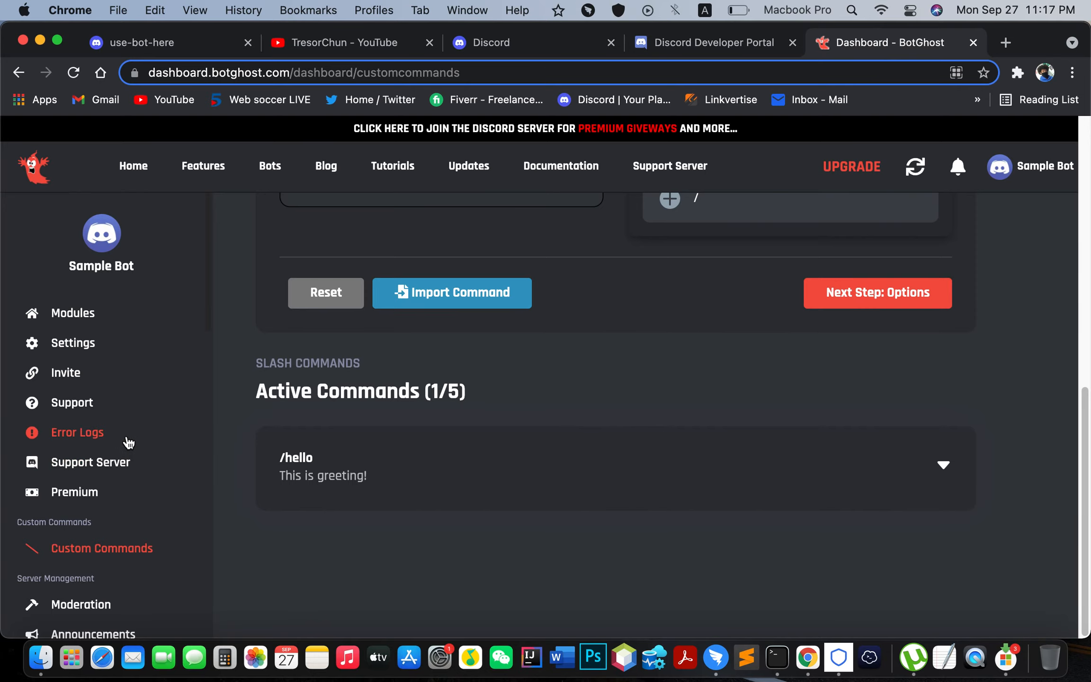
pyautogui.press('super+equal')
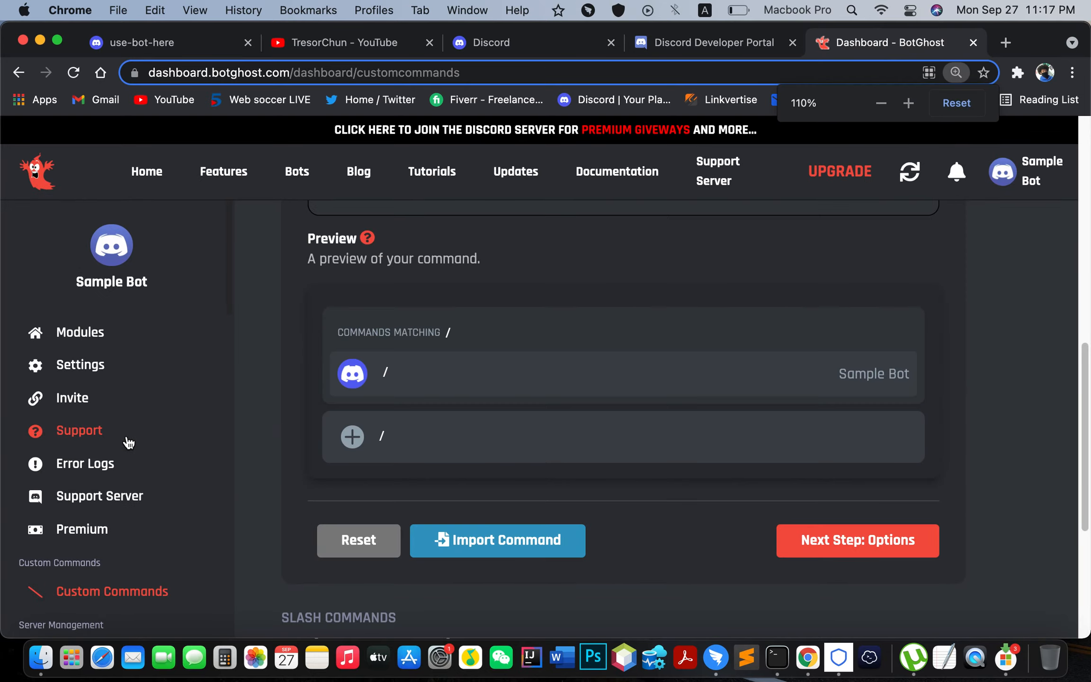
pyautogui.scroll(-5, 126, 493)
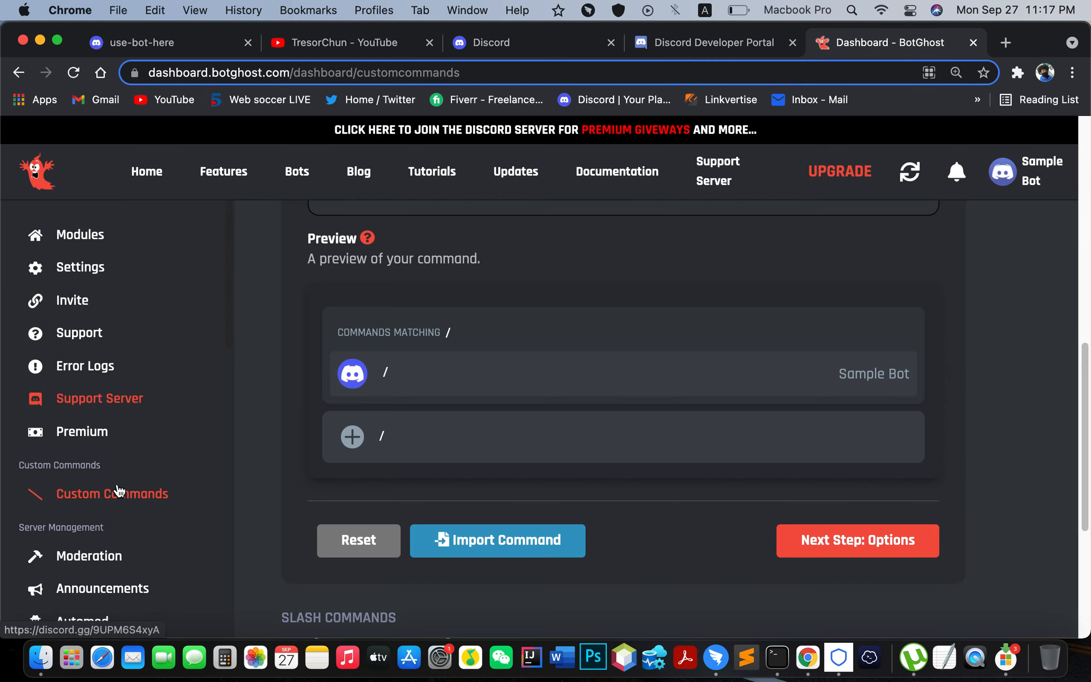
pyautogui.scroll(5, 95, 403)
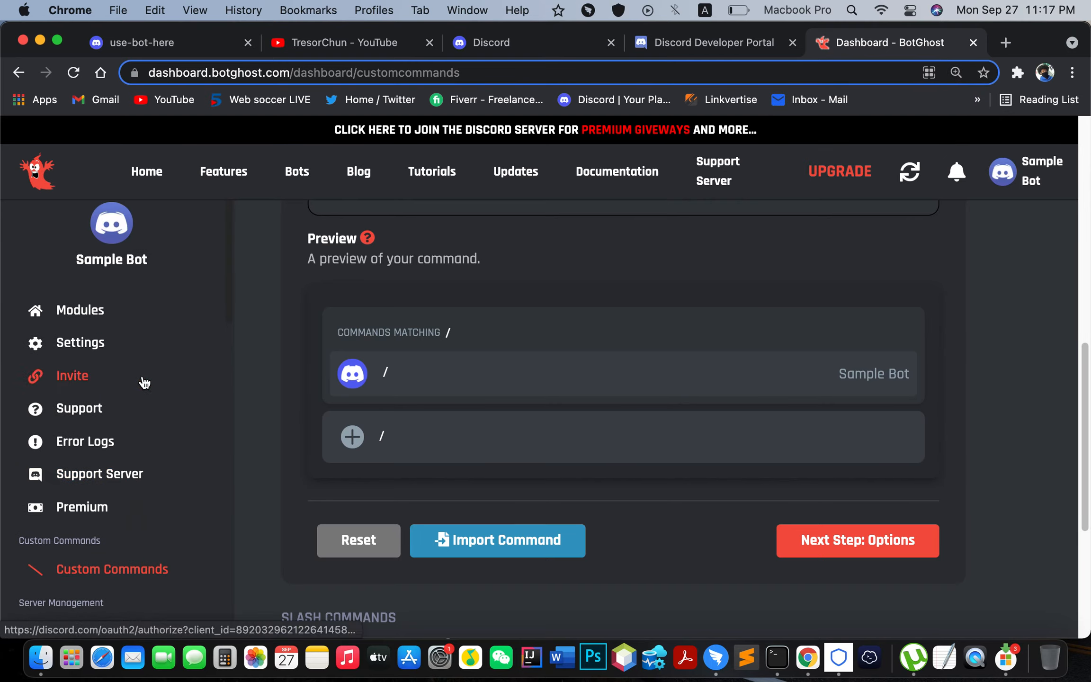
# Step: Open Sample Bot's invite authorization page and log in to Discord
pyautogui.click(83, 377)
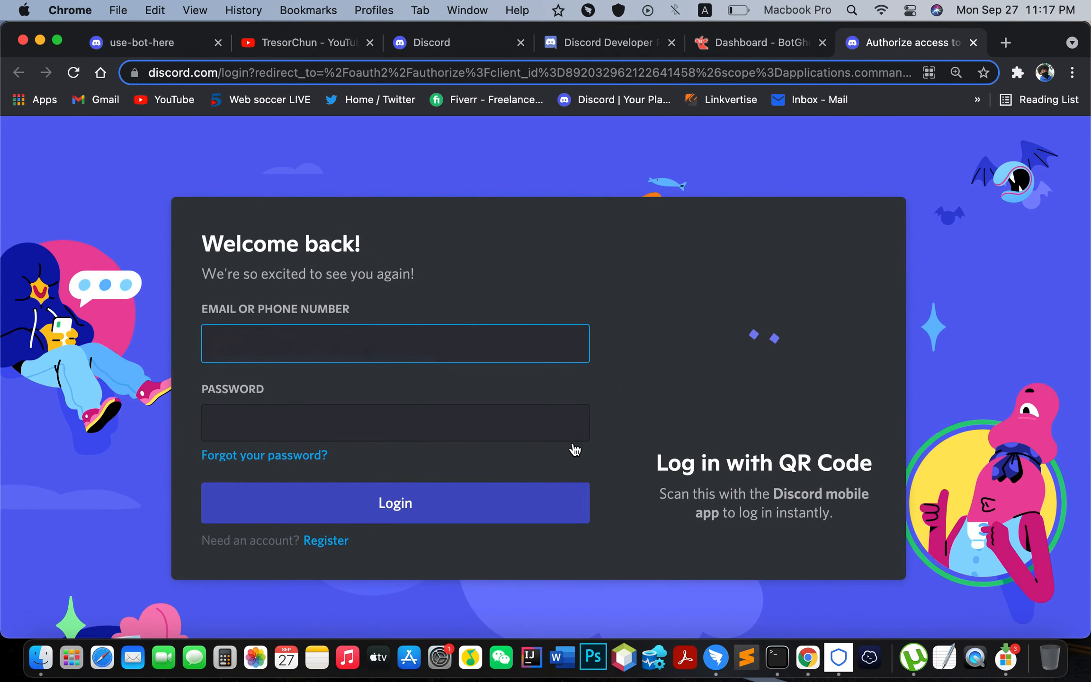
pyautogui.click(477, 506)
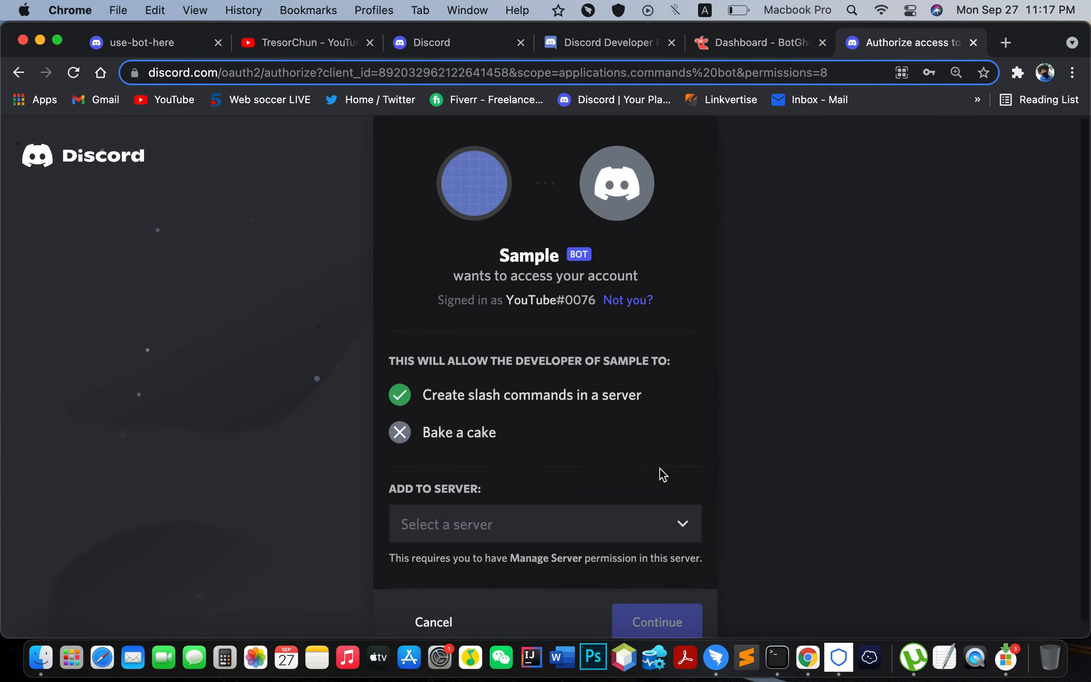
pyautogui.scroll(-1, 660, 475)
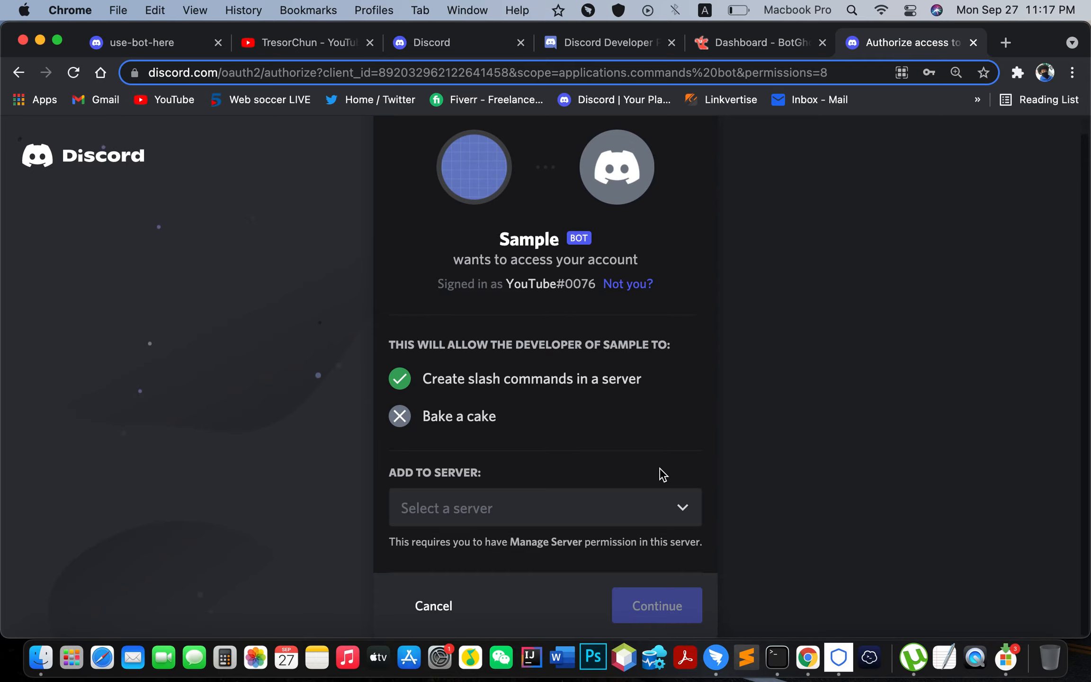
pyautogui.click(646, 514)
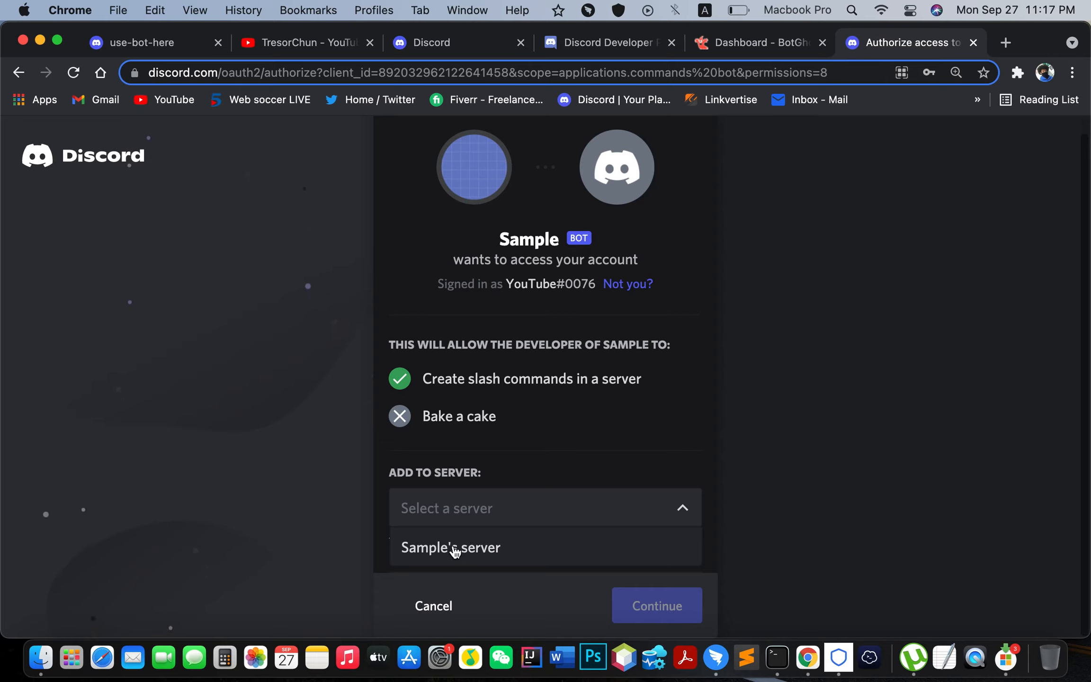
pyautogui.click(489, 550)
pyautogui.click(667, 605)
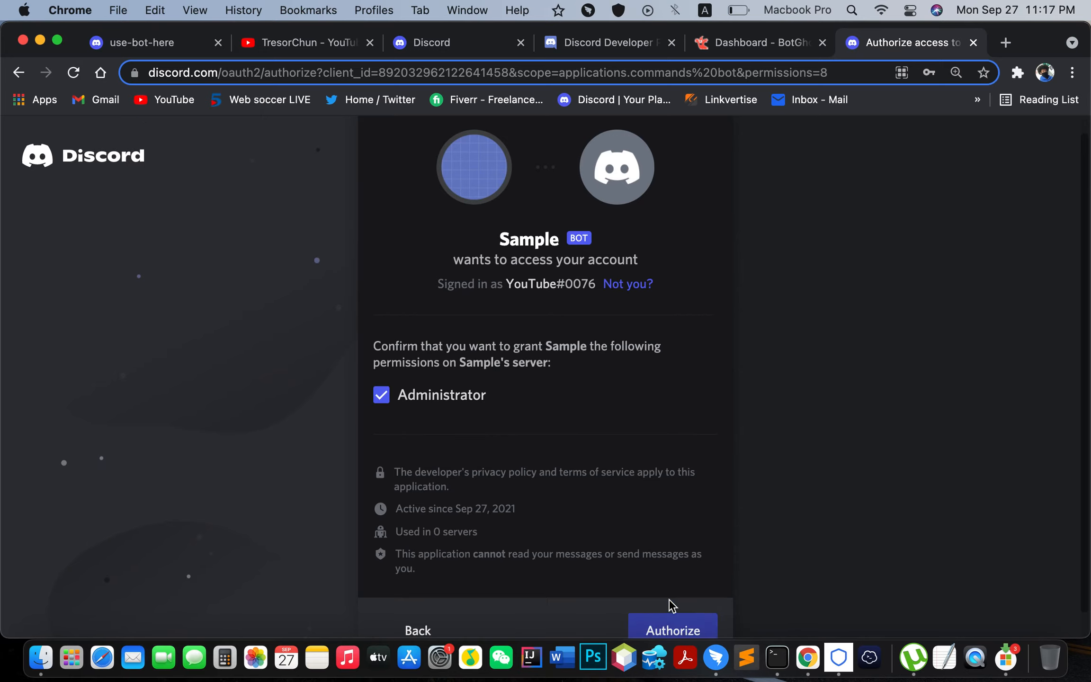
pyautogui.click(691, 617)
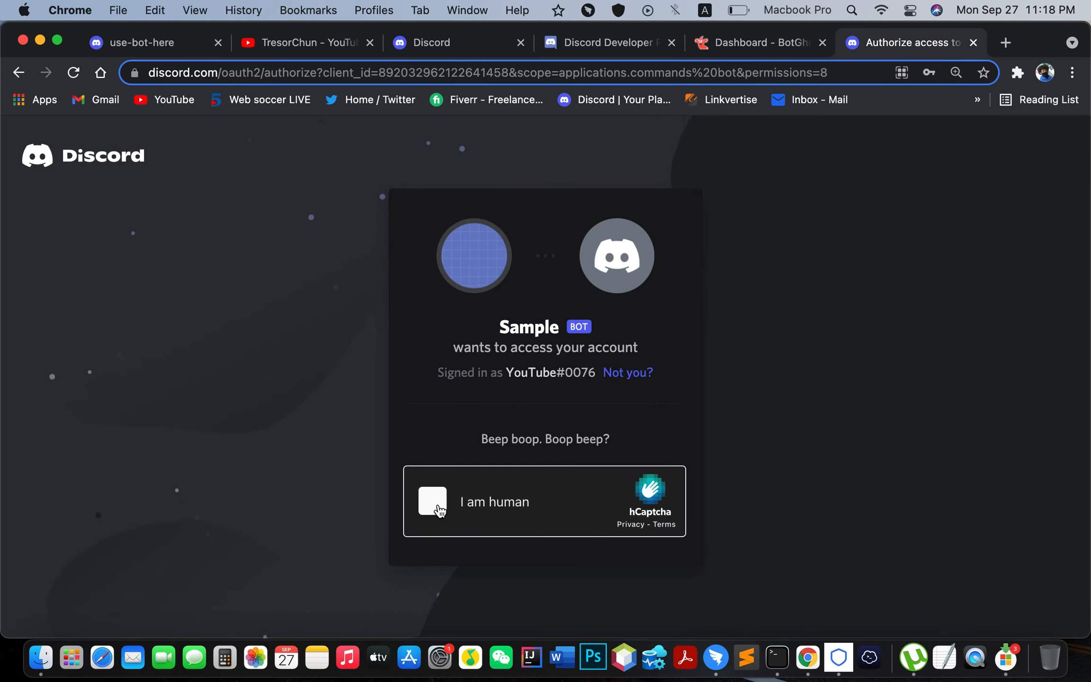
pyautogui.click(432, 501)
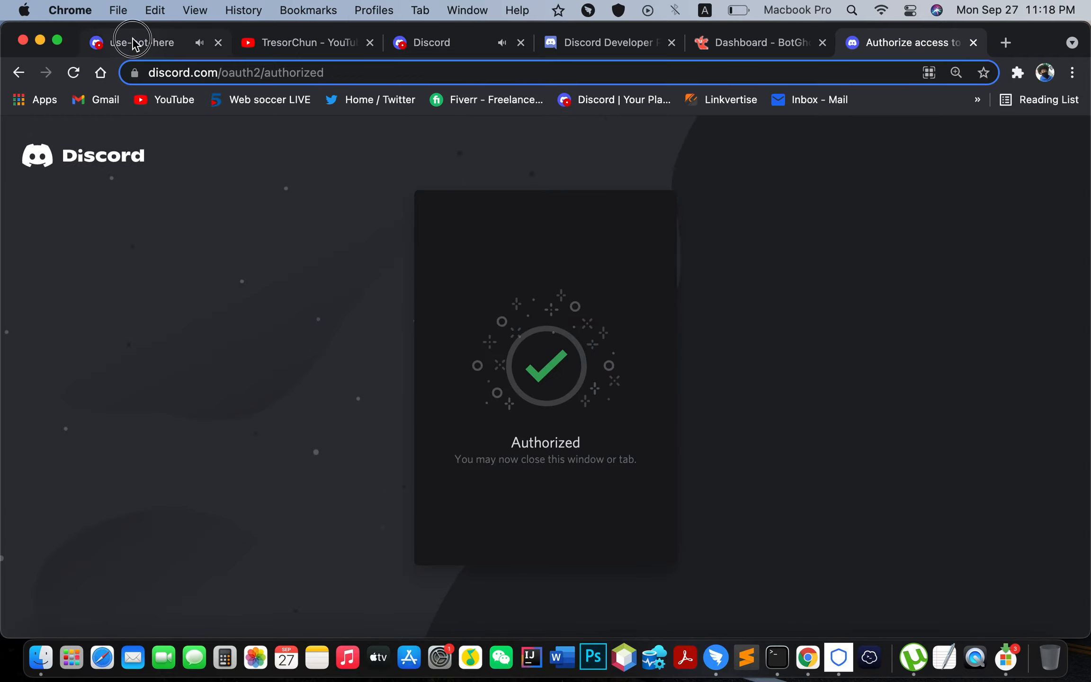
pyautogui.click(136, 45)
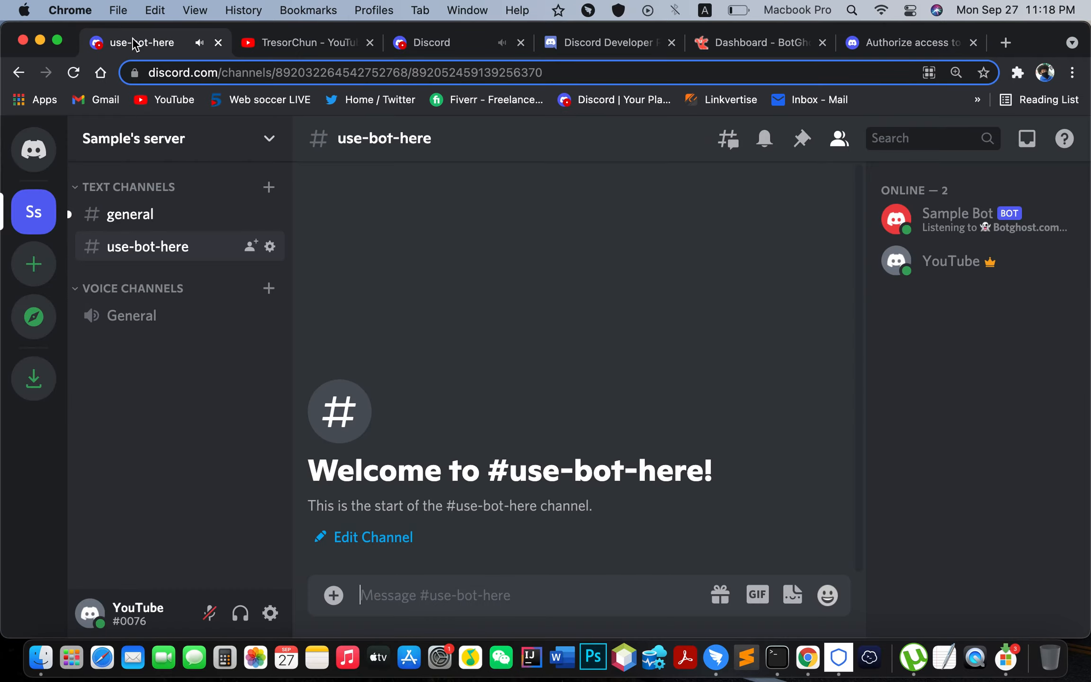
pyautogui.click(175, 219)
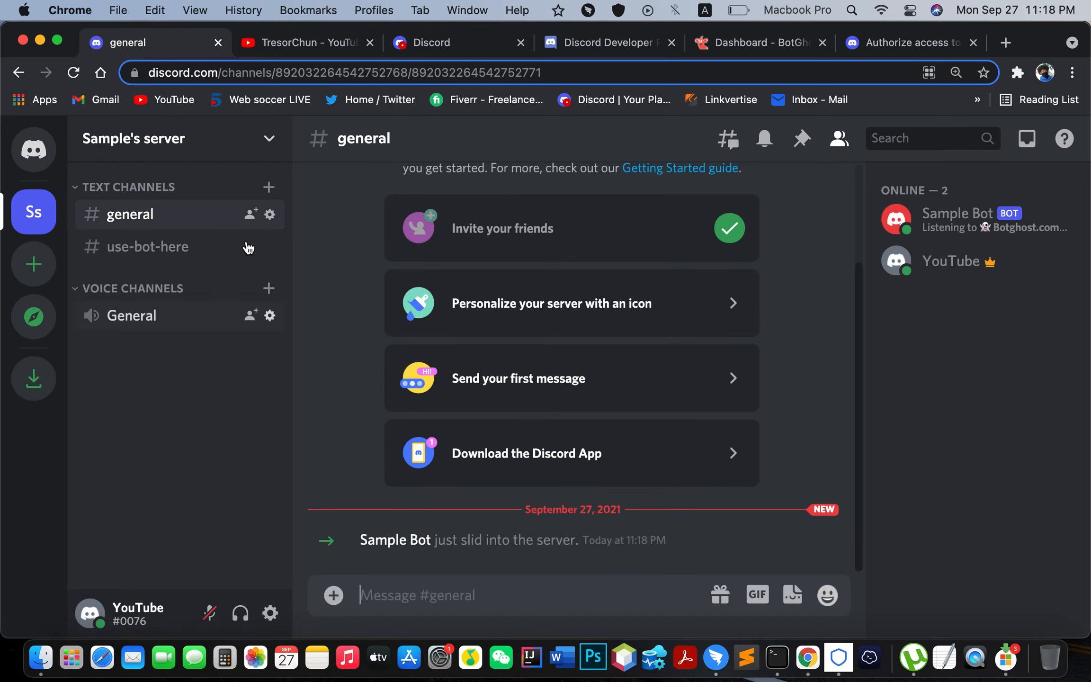
pyautogui.click(204, 258)
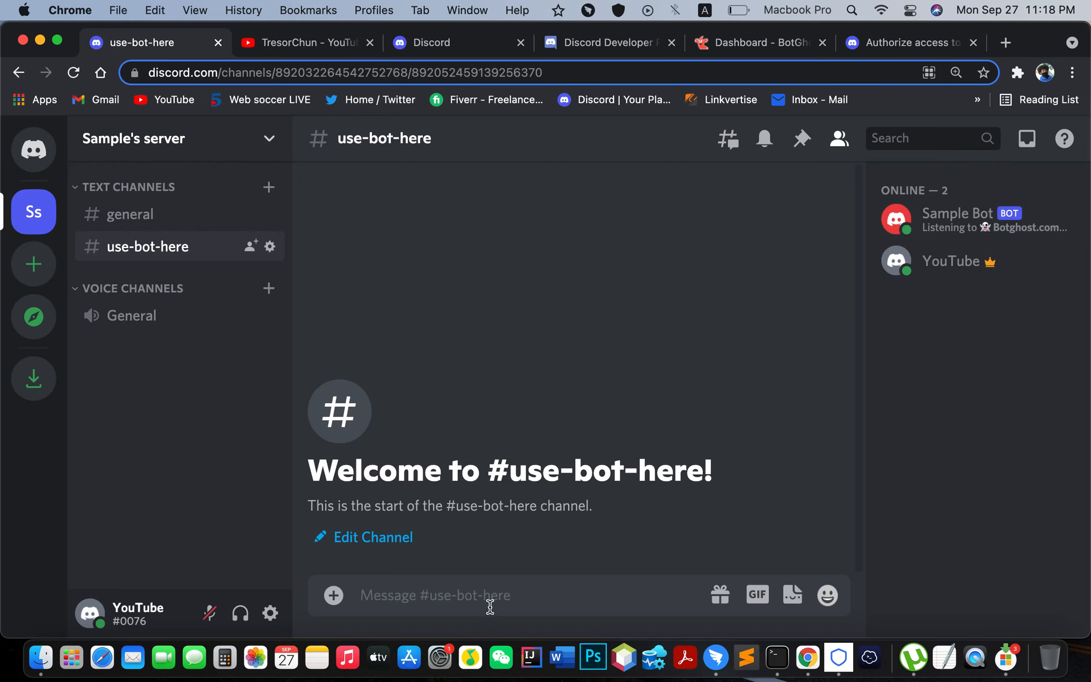
pyautogui.write('/')
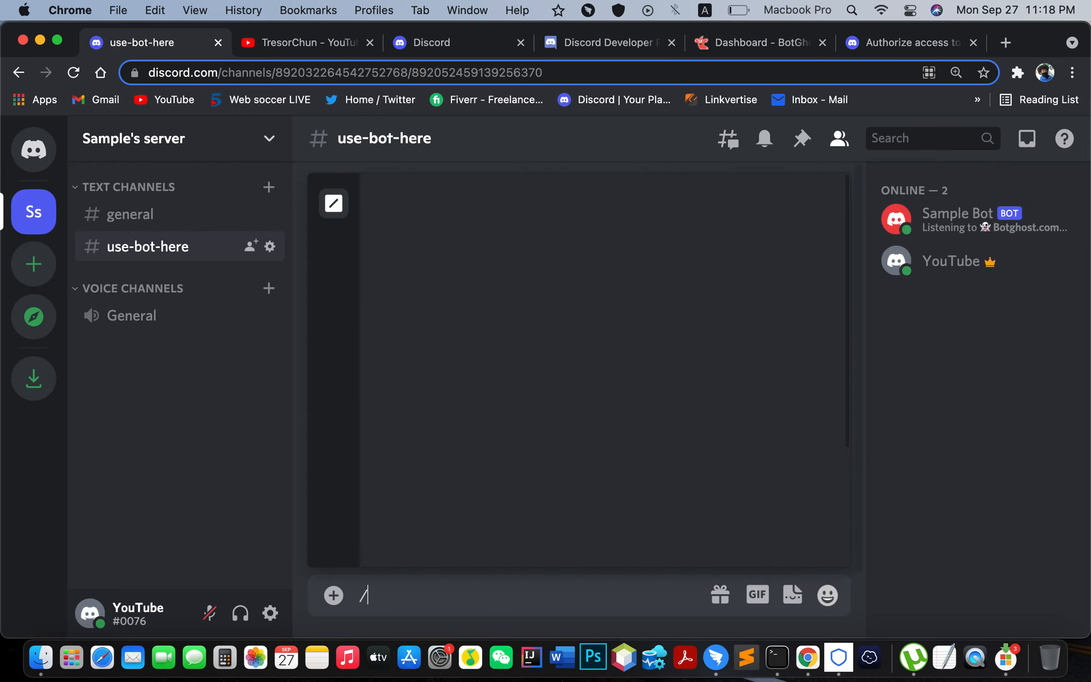
pyautogui.press('BackSpace')
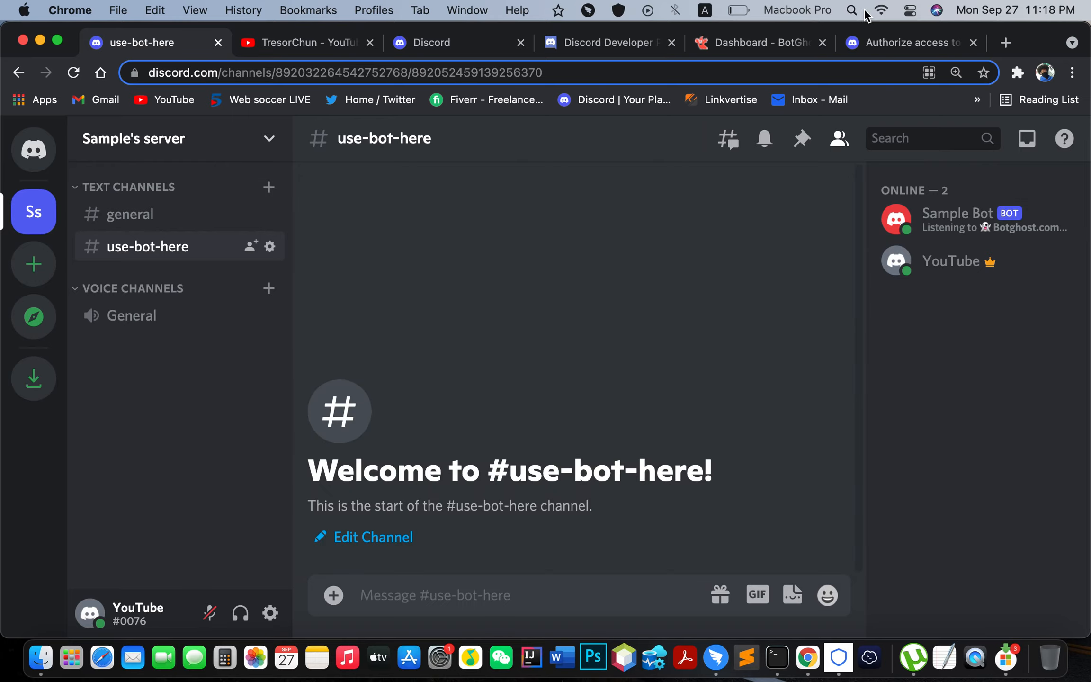
pyautogui.click(757, 43)
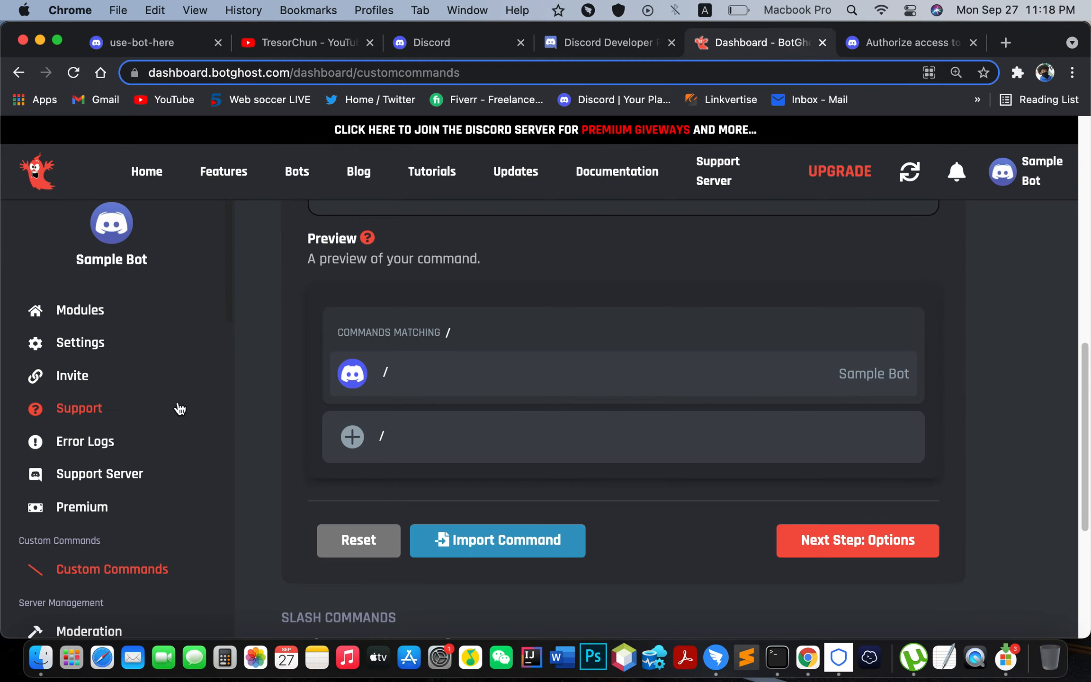
pyautogui.scroll(-5, 575, 441)
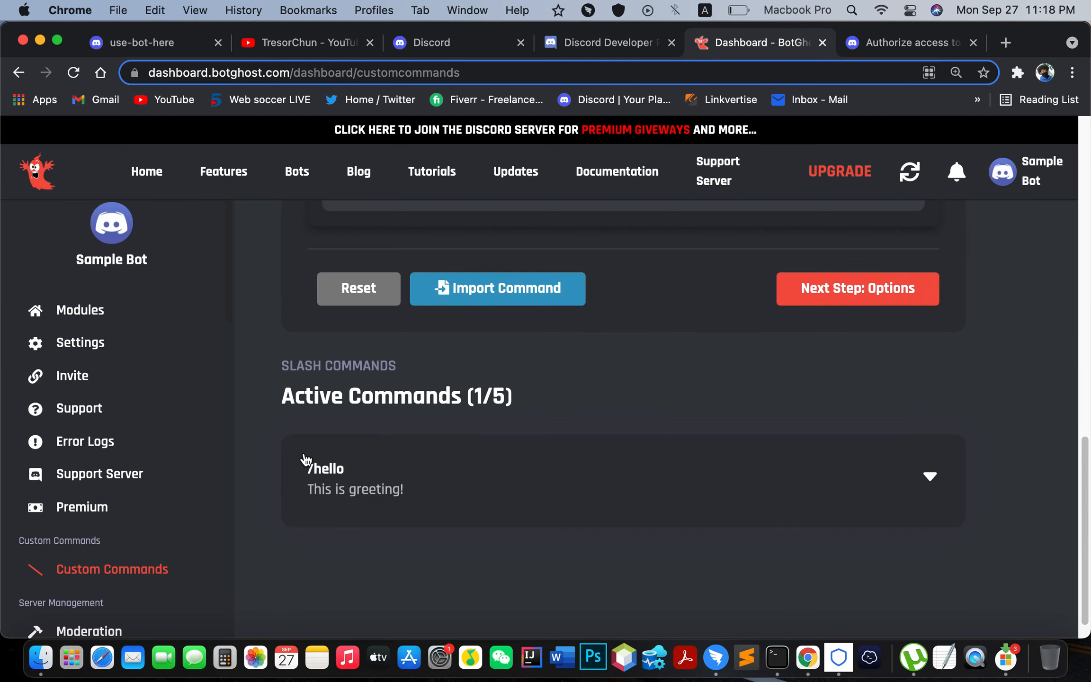
pyautogui.press('super+equal')
pyautogui.press('super+equal')
pyautogui.press('super+equal')
pyautogui.press('super+equal')
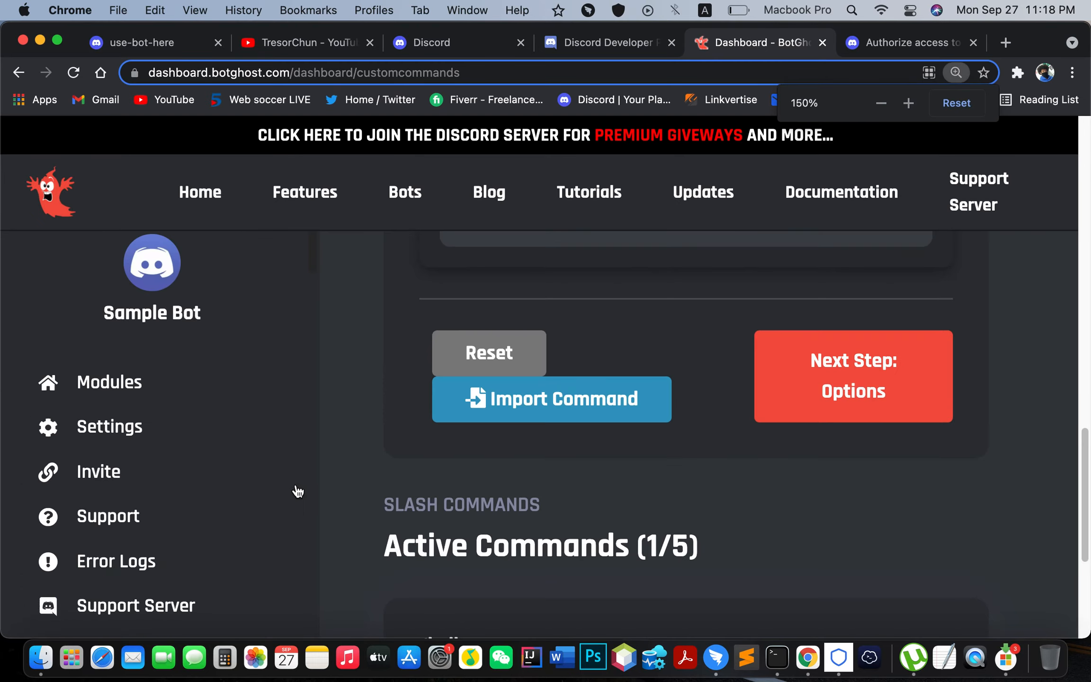
pyautogui.scroll(-5, 644, 519)
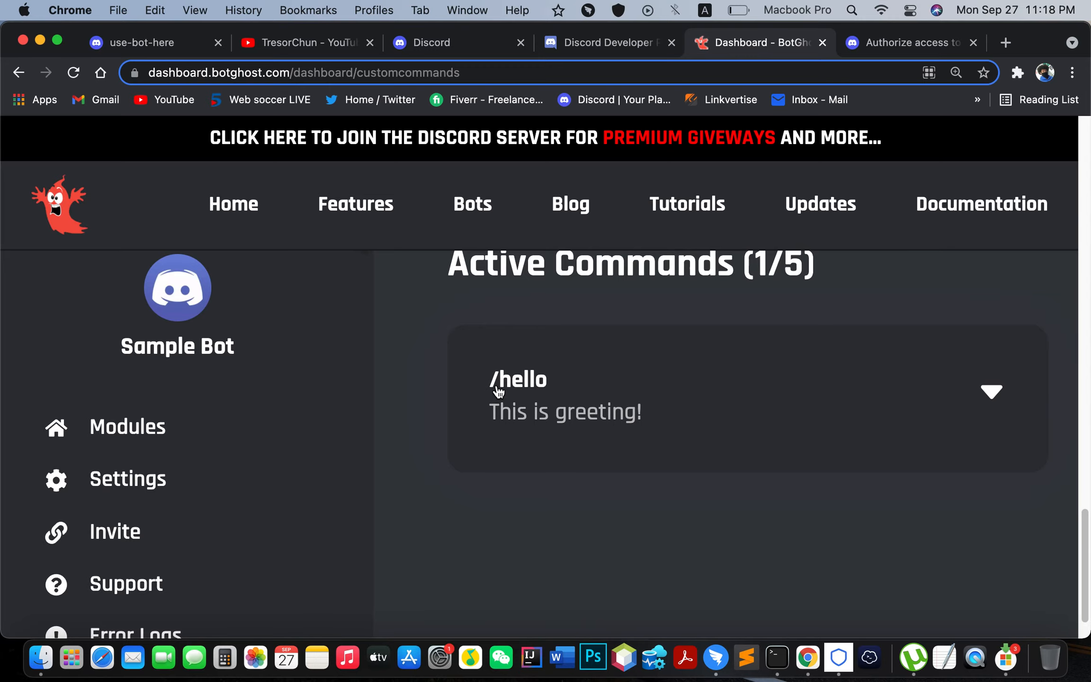
pyautogui.press('super+minus')
pyautogui.press('super+minus')
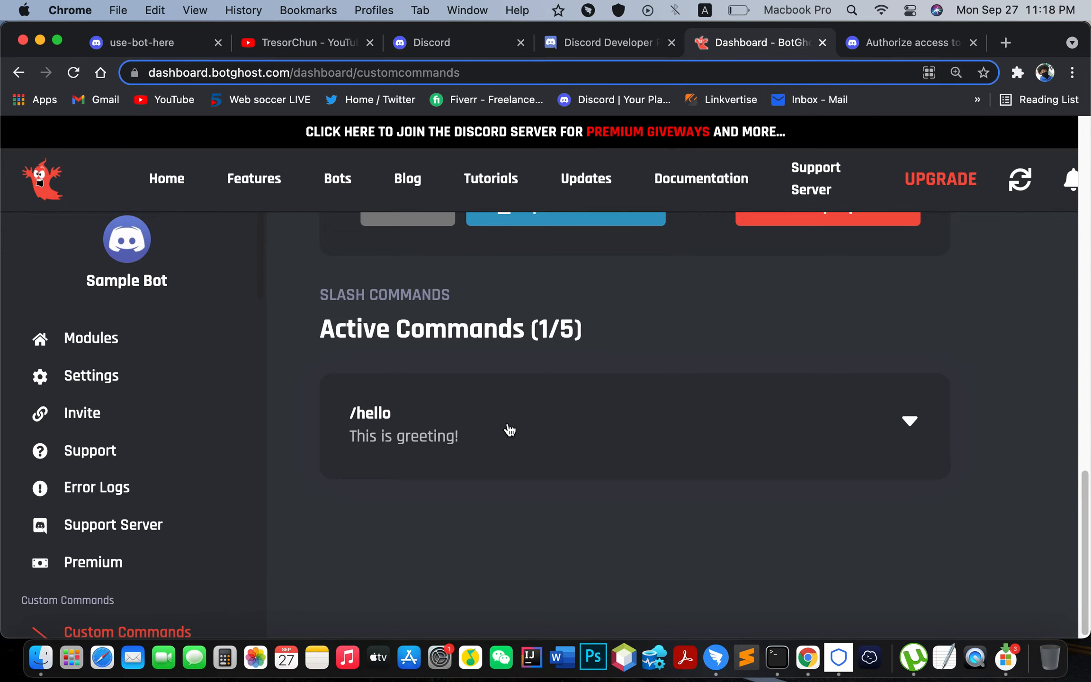
pyautogui.scroll(10, 554, 436)
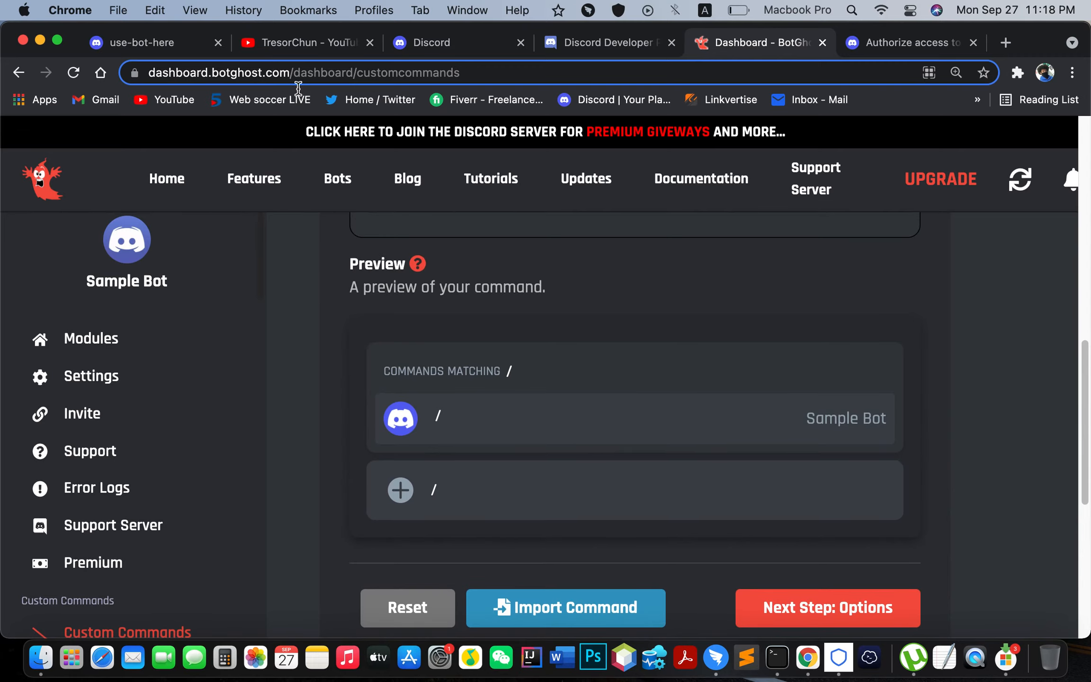
pyautogui.click(126, 47)
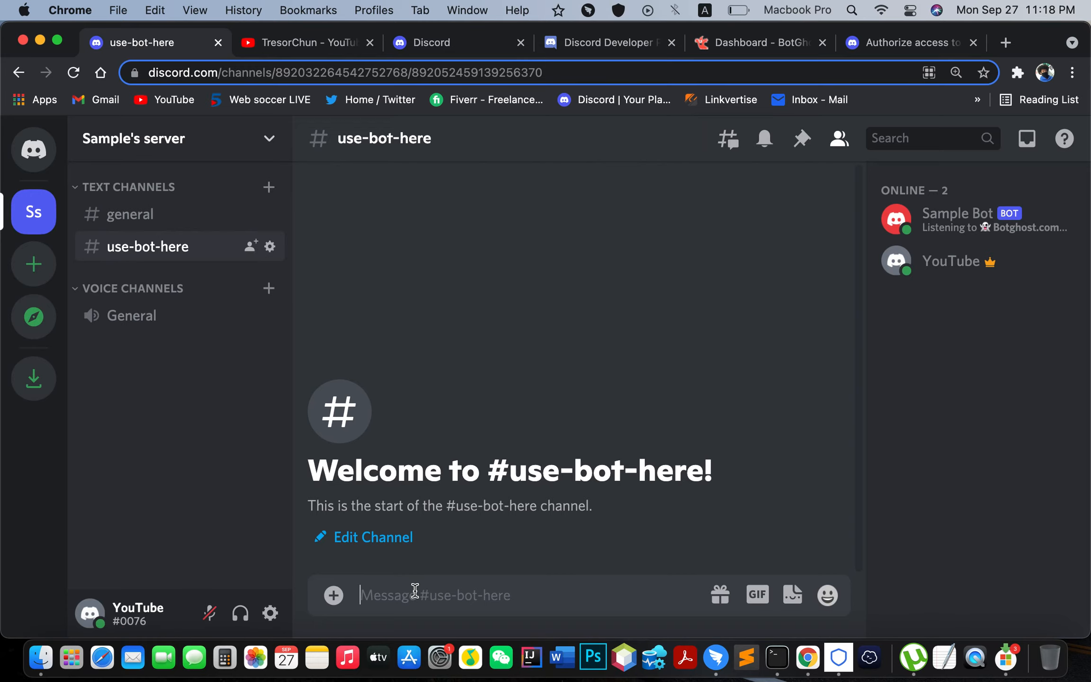
# Step: Send /hello in #use-bot-here and highlight Sample Bot's welcome reply
pyautogui.write('/')
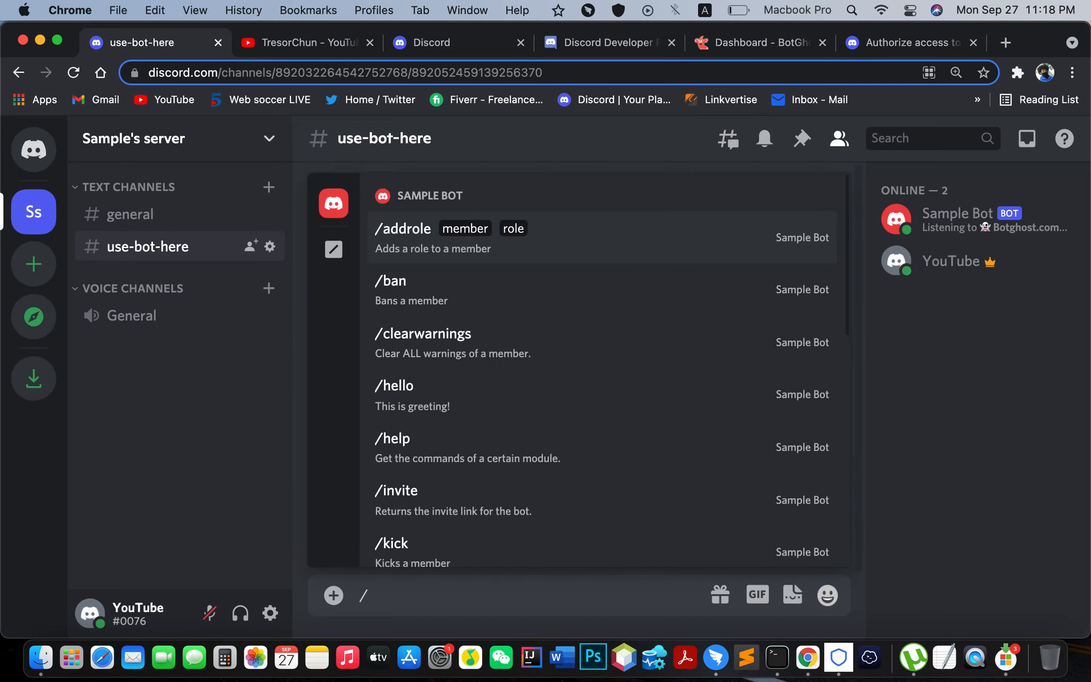
pyautogui.write('h')
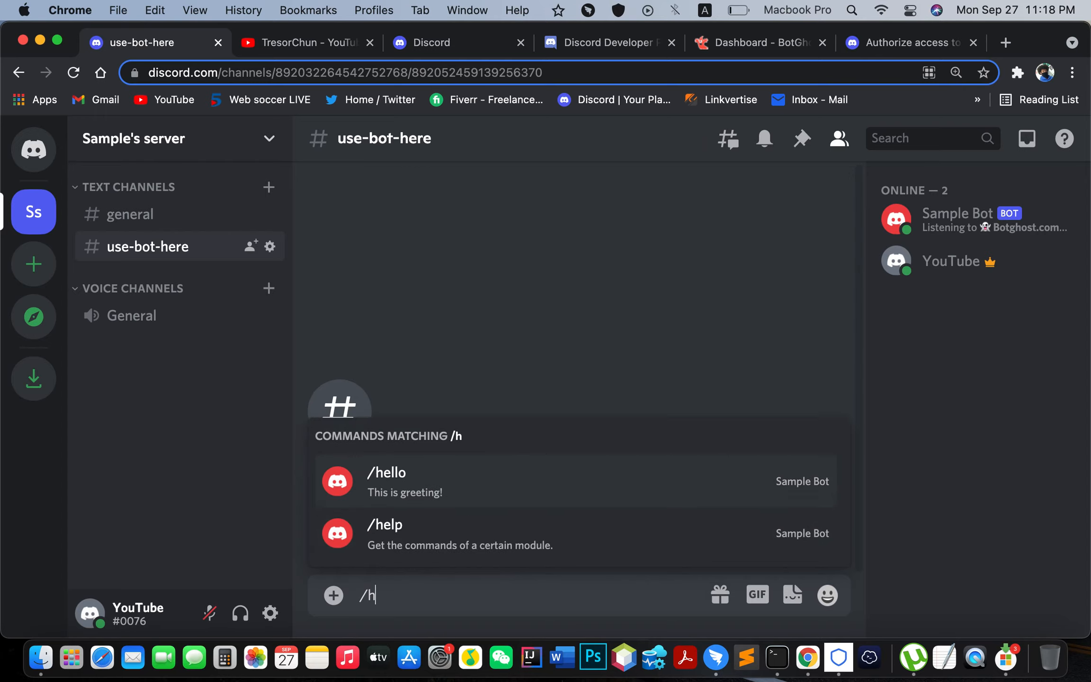
pyautogui.write('ello')
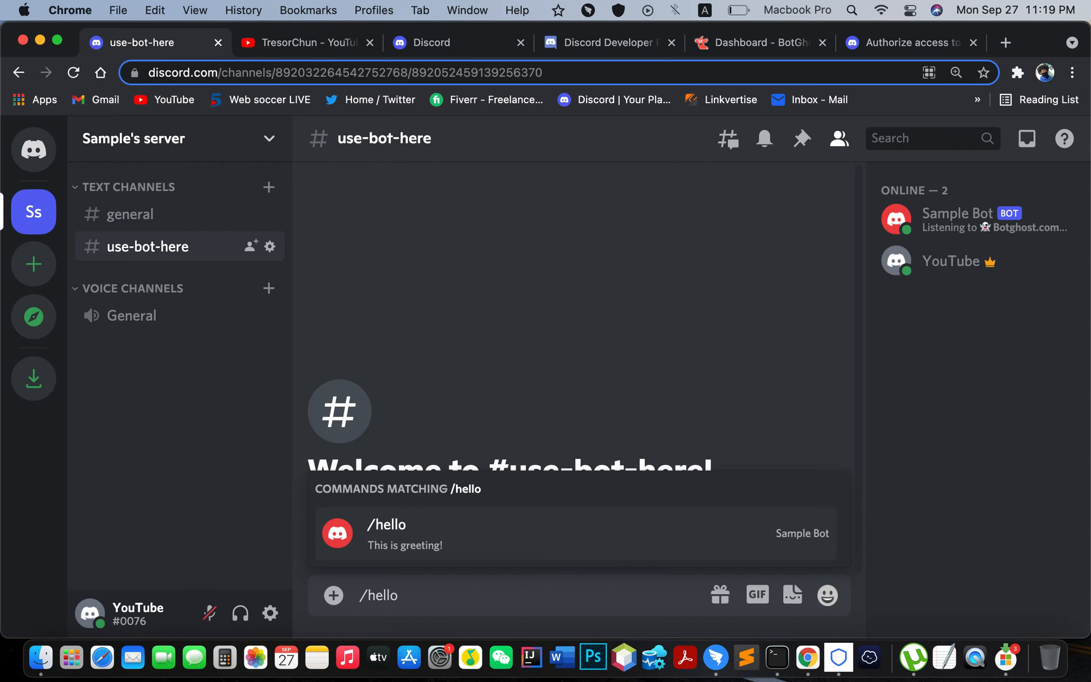
pyautogui.press('Return')
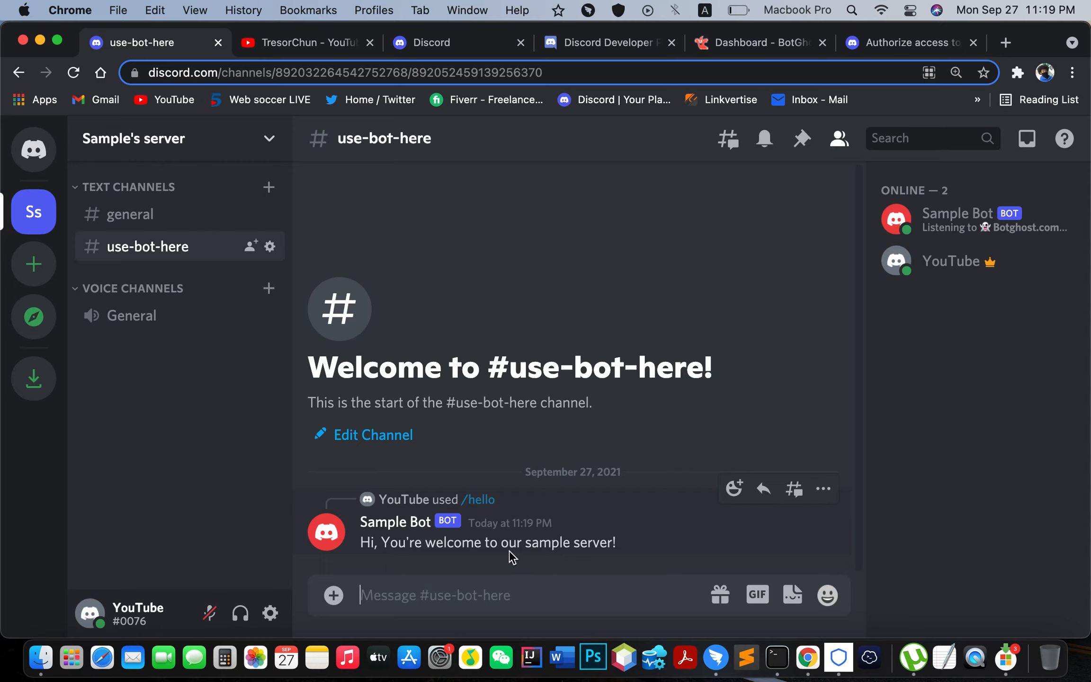
pyautogui.moveTo(653, 546); pyautogui.dragTo(361, 545)
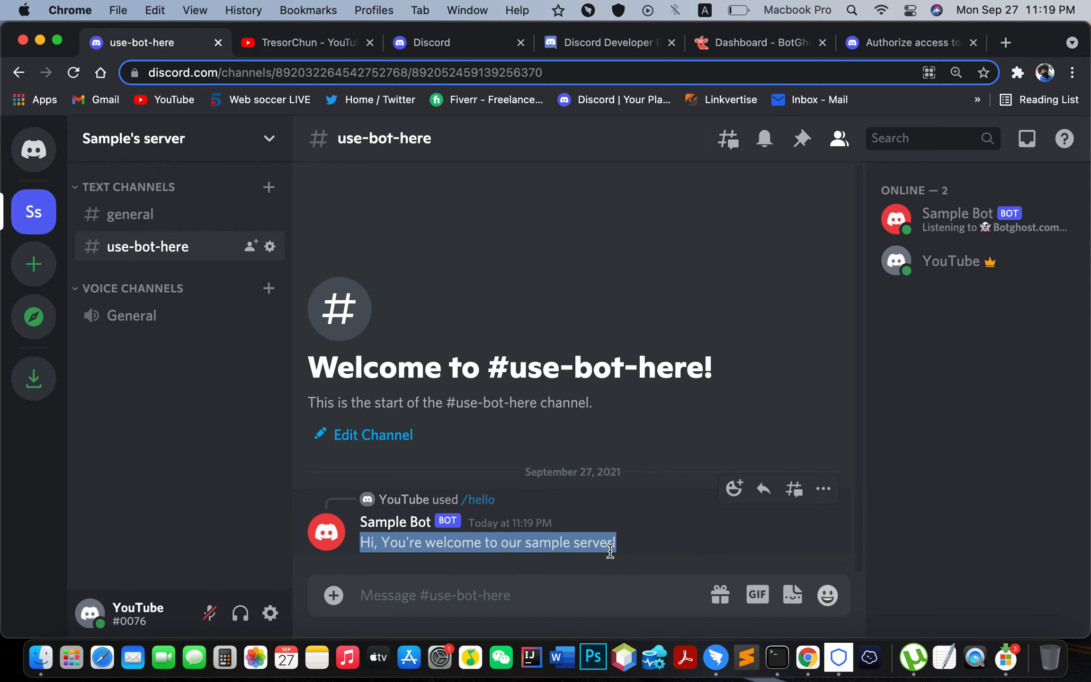
# Step: Check the BotGhost dashboard, then return to the channel and clear the reply highlight
pyautogui.click(750, 41)
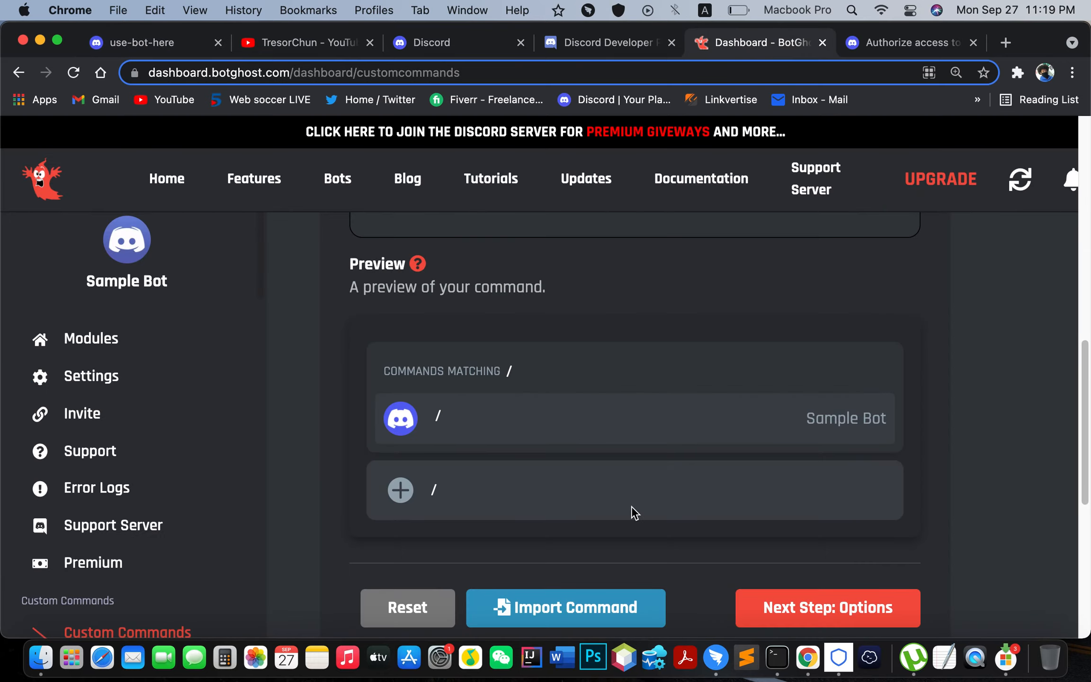
pyautogui.scroll(-8, 635, 506)
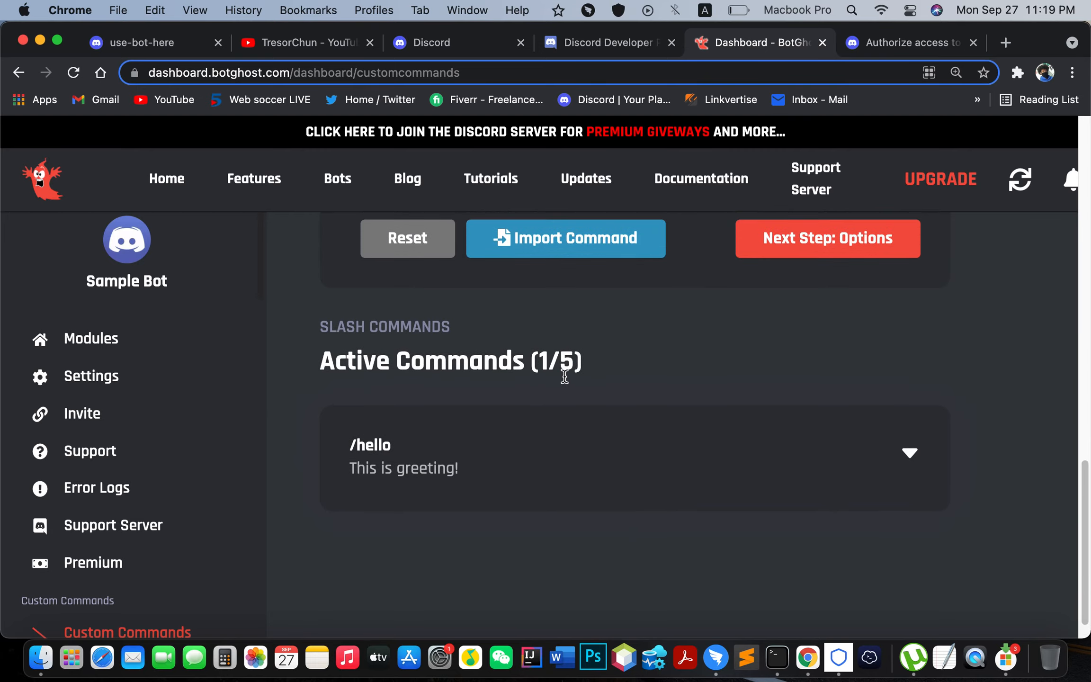
pyautogui.click(144, 43)
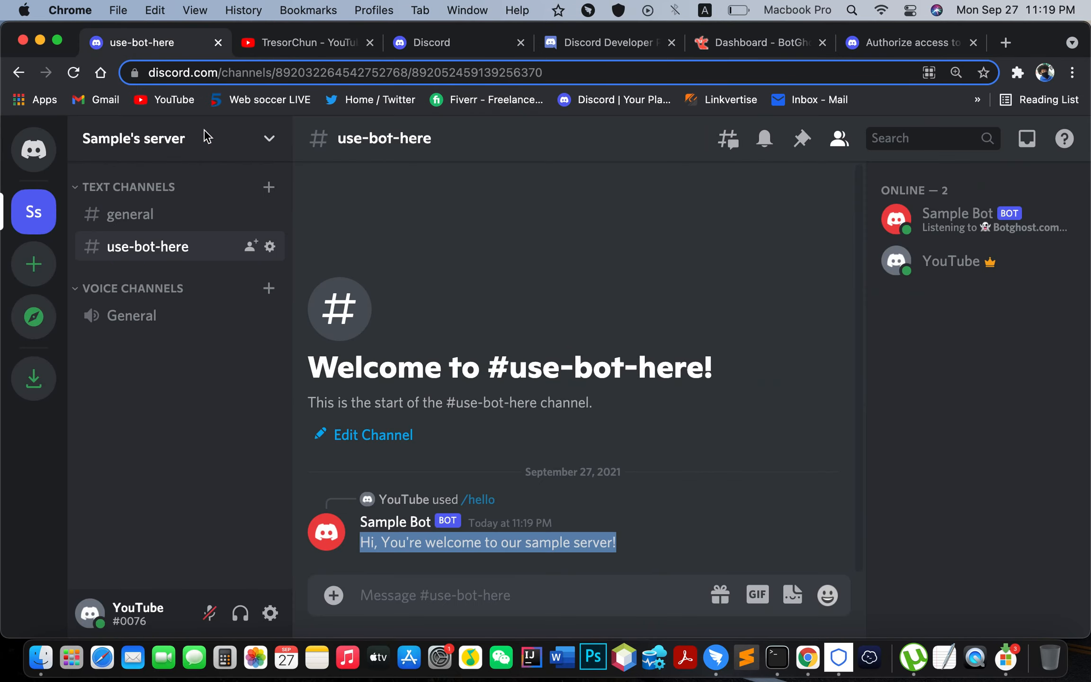
pyautogui.click(658, 546)
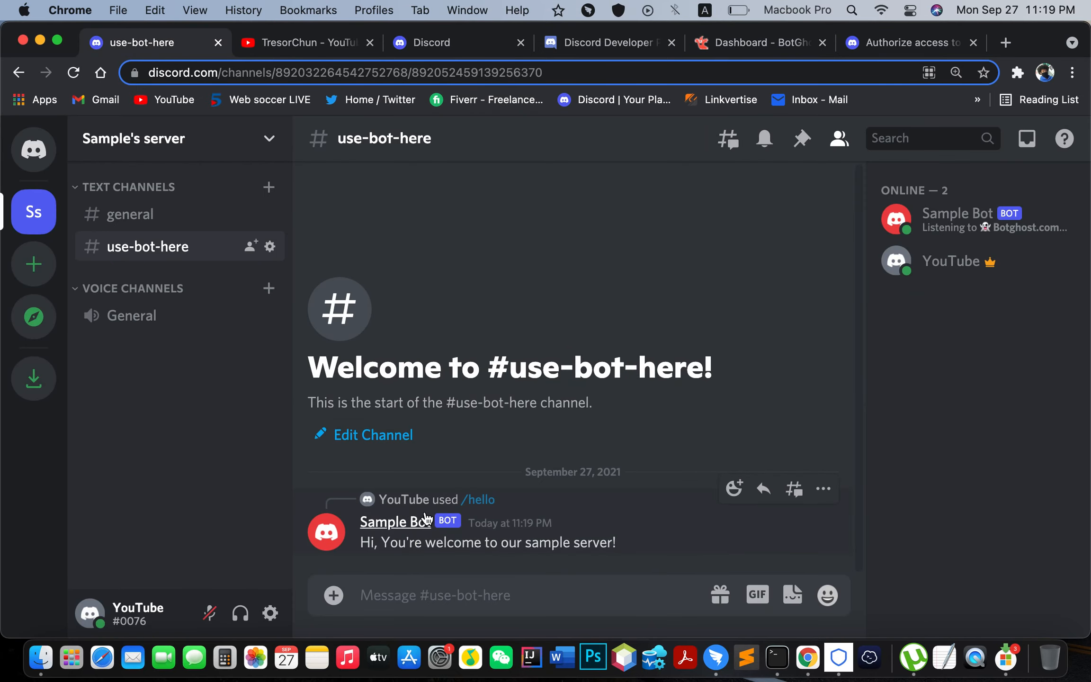